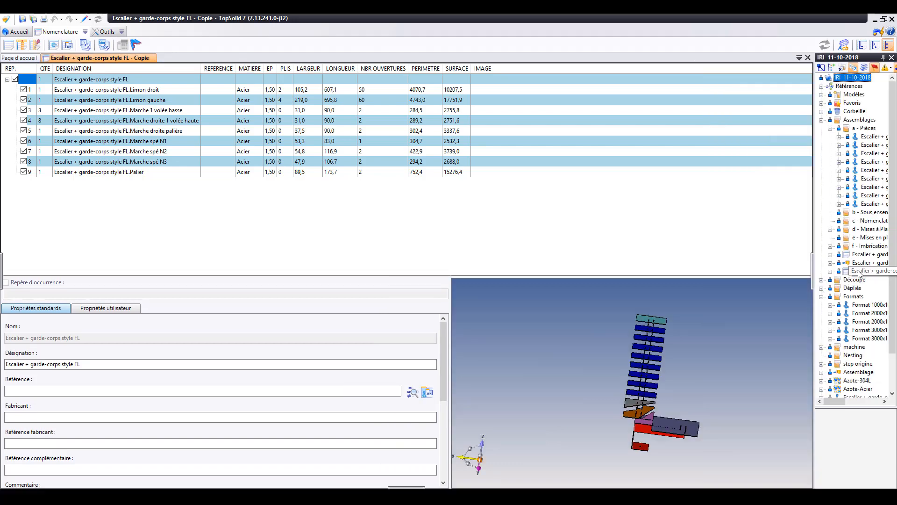
Create tasks in Travail 1 from the Escalier + garde-corps style FL bill of materials, including all nine stair parts.
right_click(860, 271)
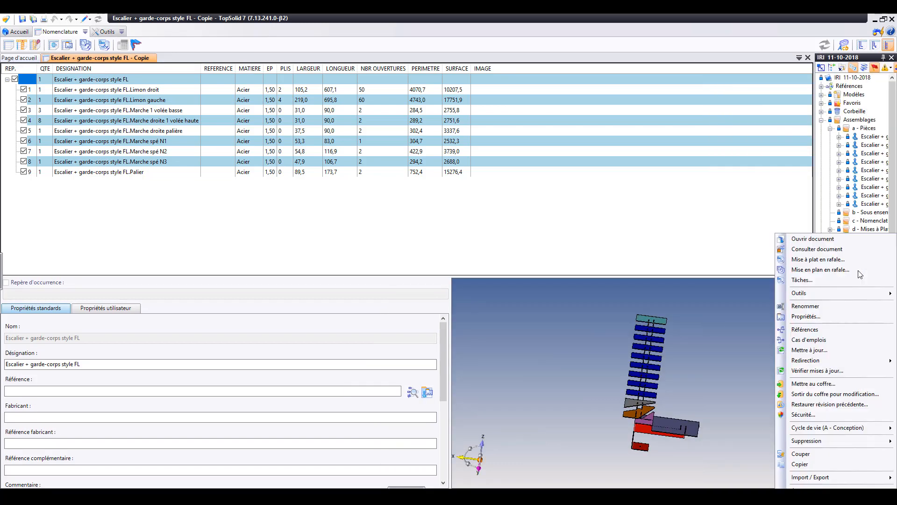
click(820, 280)
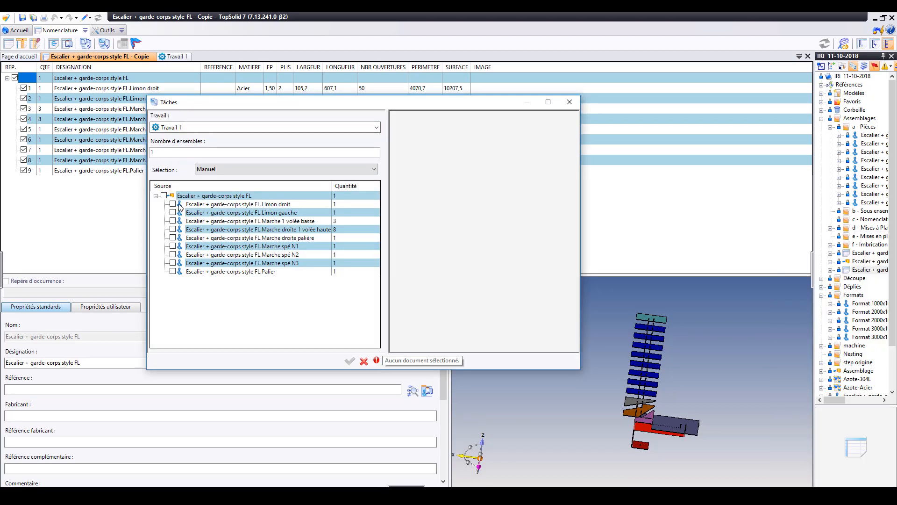
click(209, 215)
click(172, 223)
click(172, 231)
click(173, 239)
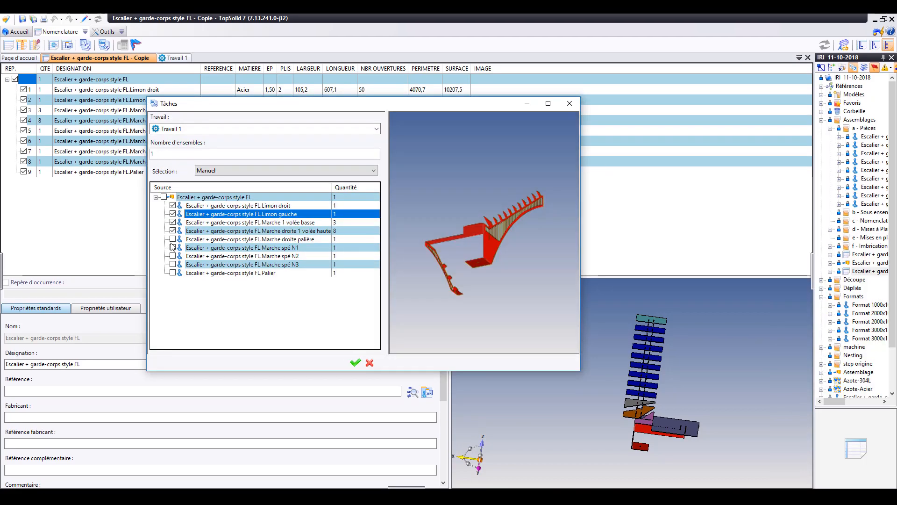
click(173, 248)
click(173, 256)
click(173, 265)
click(172, 273)
click(355, 363)
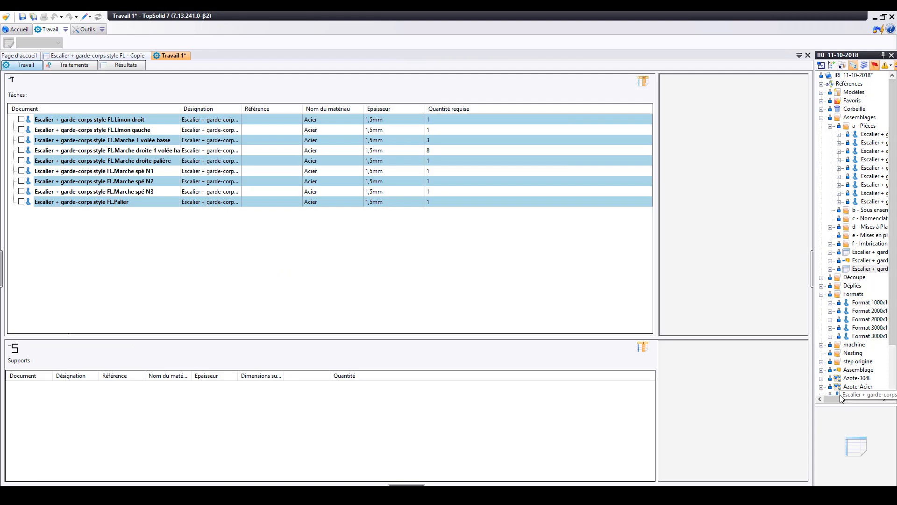
Add the Format 2000x1000 1,5mm sheet from the Formats folder as an available support of the job.
mouse_move(837, 400)
mouse_down()
mouse_move(861, 401)
mouse_move(842, 401)
mouse_up()
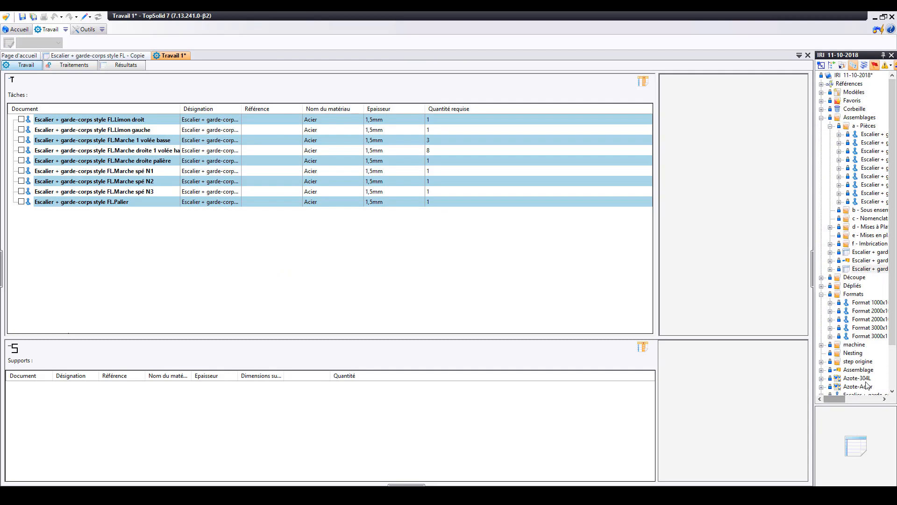
drag(853, 313, 134, 431)
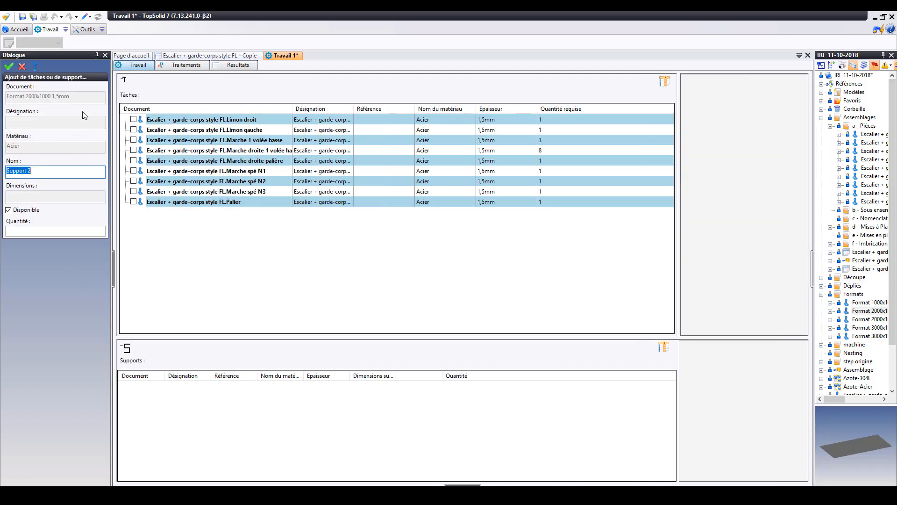
click(9, 66)
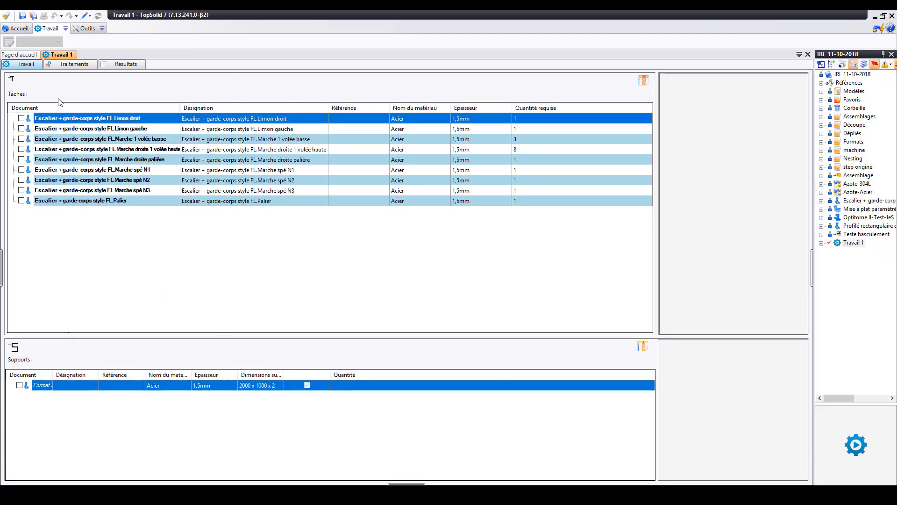
Execute the job's Mises à plat, Tôlerie usinage and Imbrications treatments.
click(73, 64)
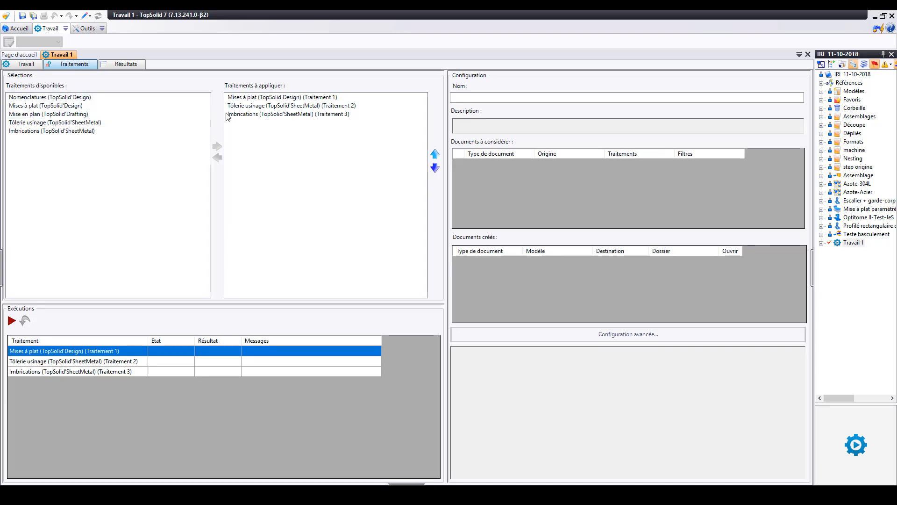
click(282, 97)
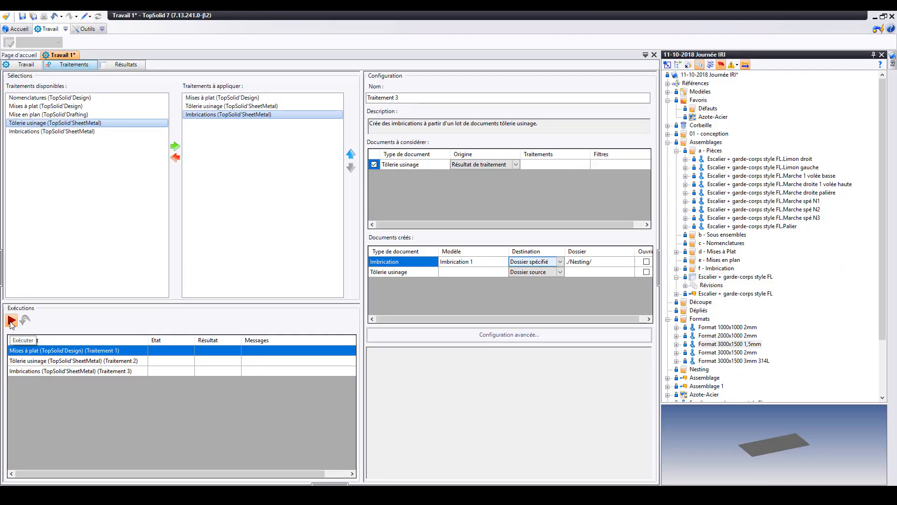
click(11, 321)
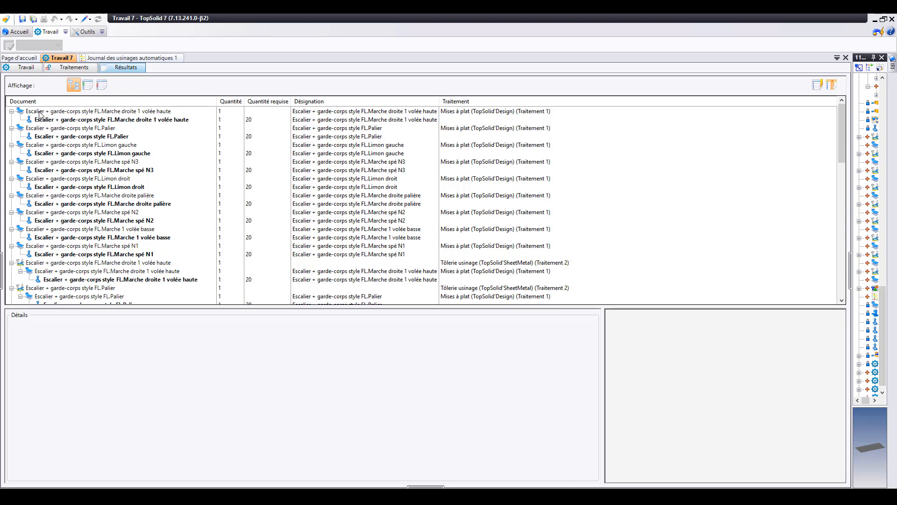
Preview the flattened and source documents of Marche droite 1 volée haute in the job results.
click(40, 113)
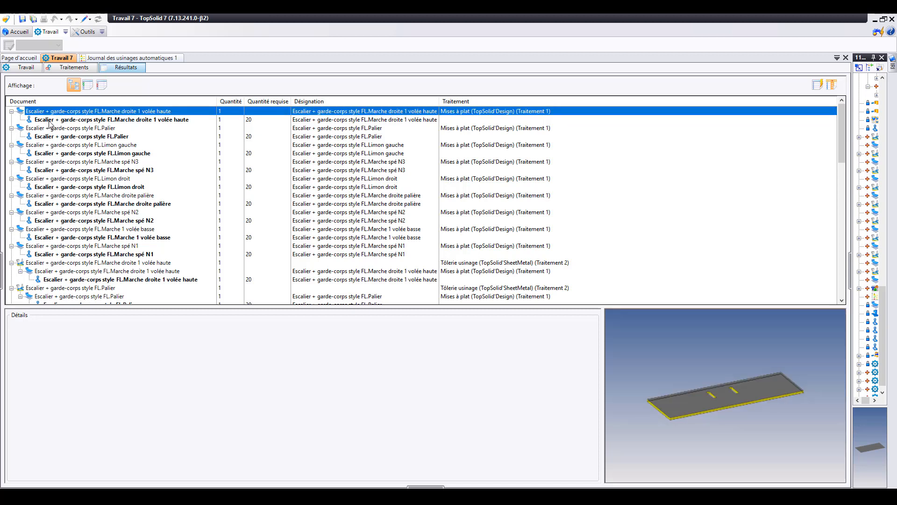
click(51, 121)
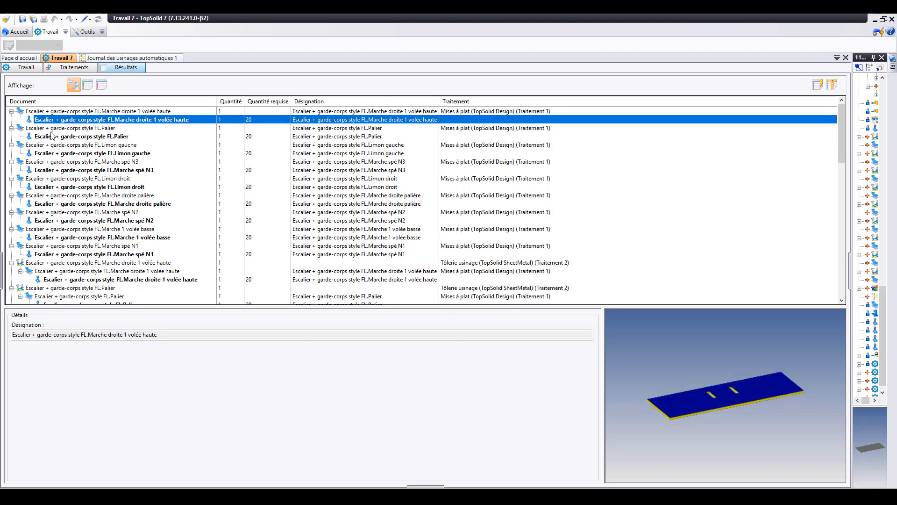
scroll(59, 178, down, 8)
scroll(57, 179, down, 2)
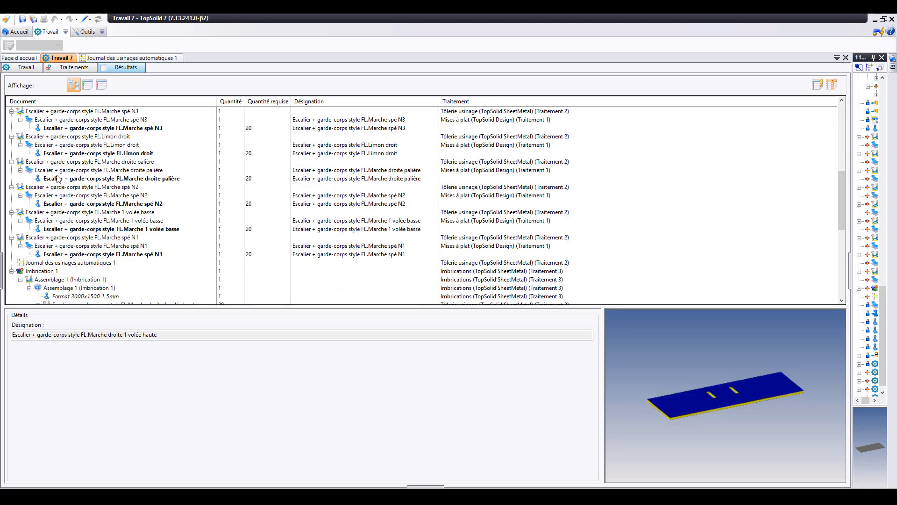
Open the Imbrication 1 nesting and manually copy a Palier part into the free area of the sheet.
click(45, 247)
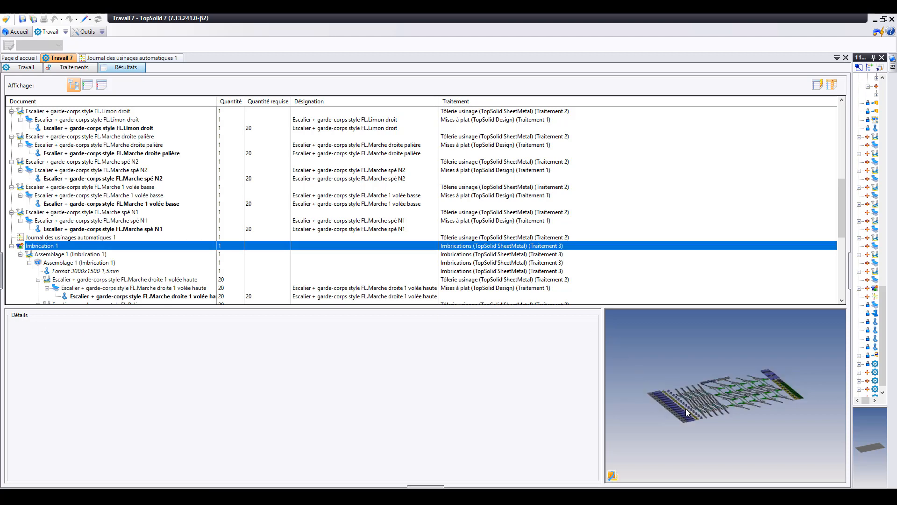
double_click(704, 408)
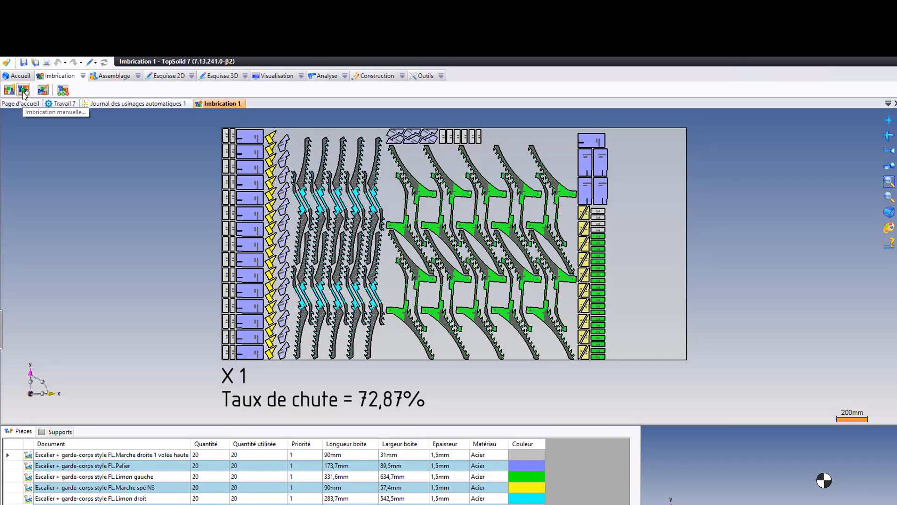
click(23, 89)
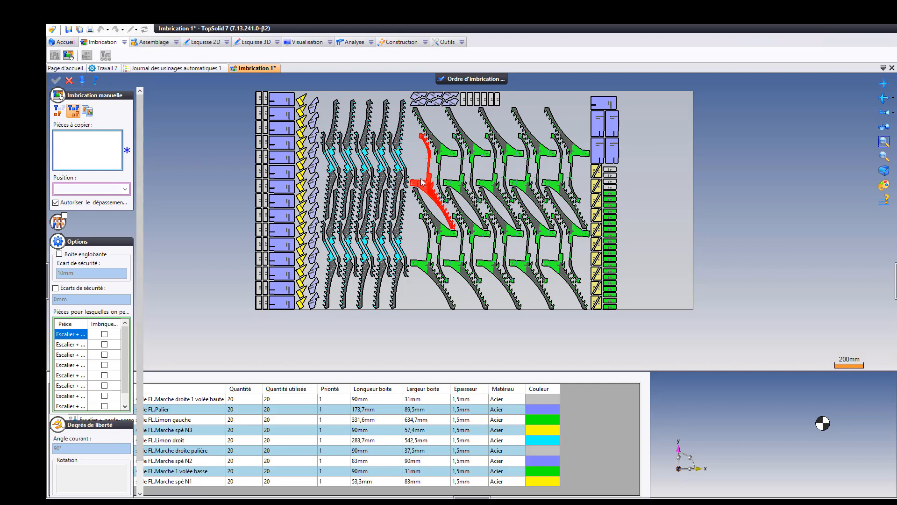
click(614, 152)
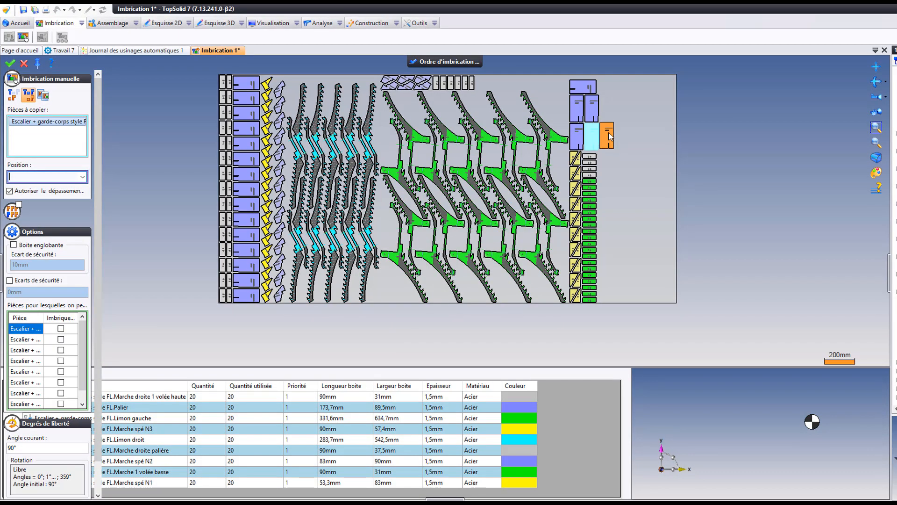
mouse_move(617, 114)
mouse_down()
mouse_move(629, 100)
mouse_move(618, 101)
mouse_up()
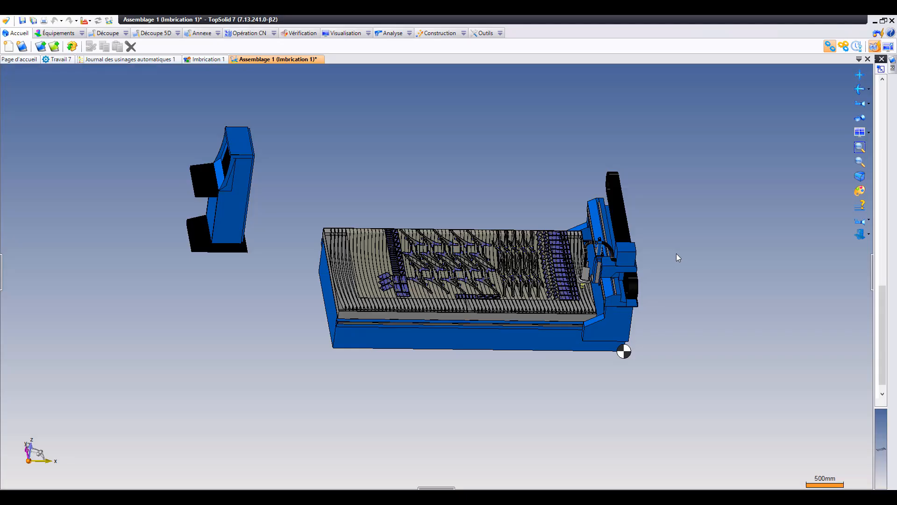
Hide the Optitome V2 machine's Bâti, Pupitre, Axe X and Axe Y elements in Assemblage 1 (Imbrication 1).
mouse_move(681, 272)
middle_down()
mouse_move(674, 305)
mouse_move(679, 276)
middle_up()
scroll(605, 315, up, 8)
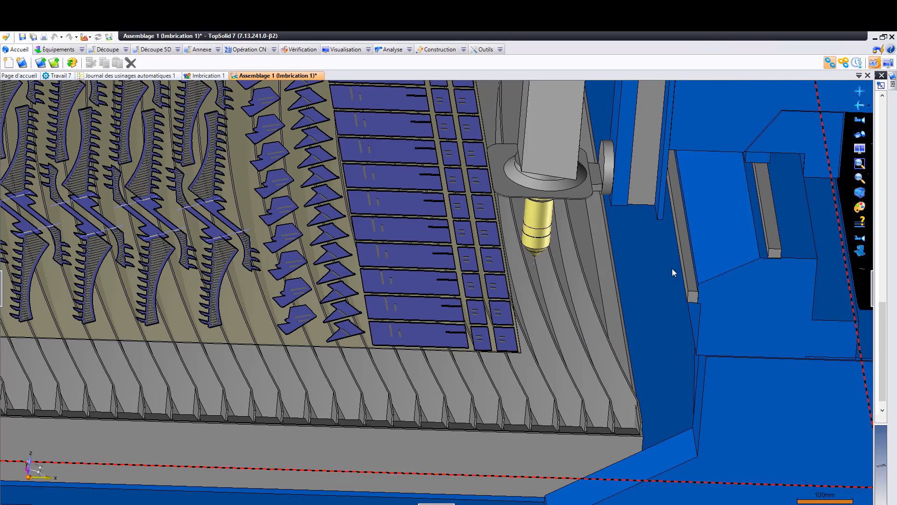
scroll(672, 269, down, 4)
scroll(673, 266, down, 8)
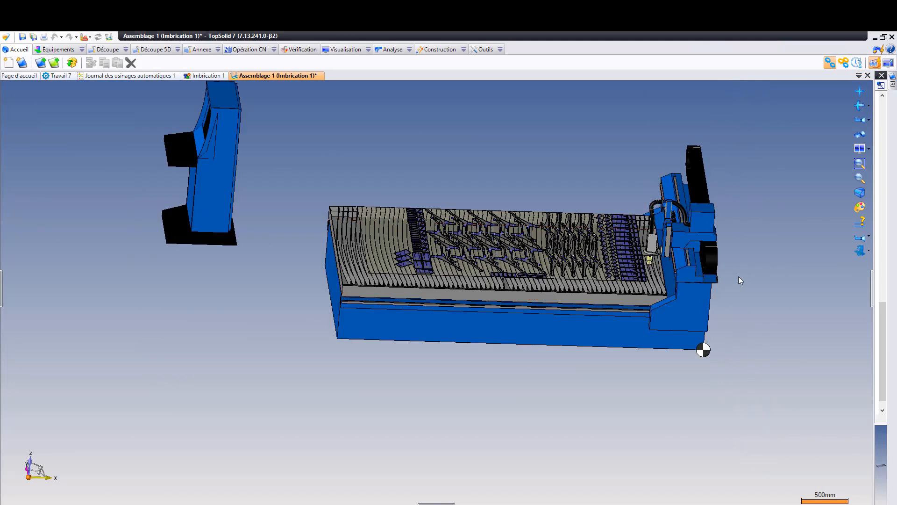
scroll(758, 278, up, 3)
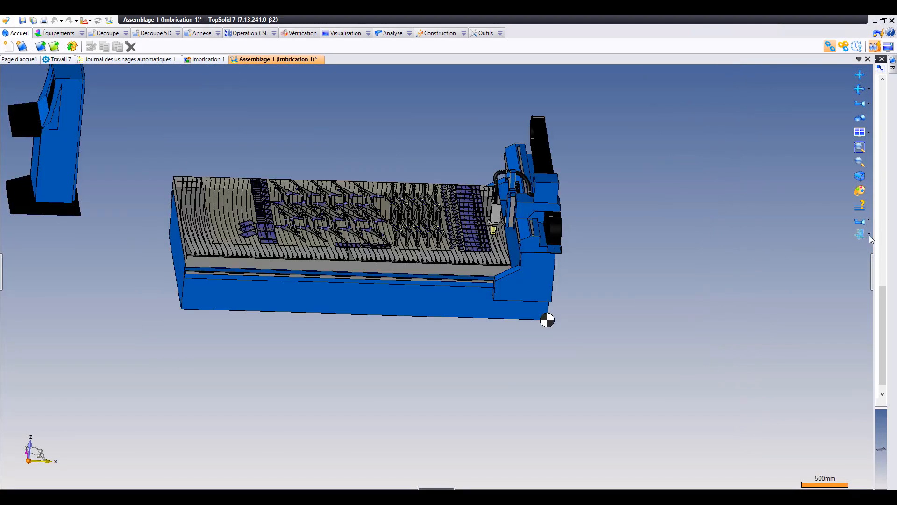
click(869, 250)
click(808, 237)
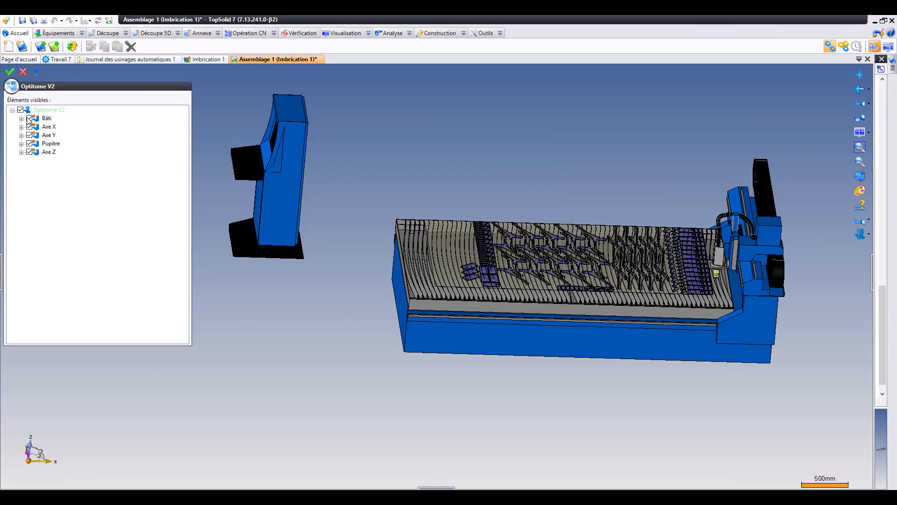
click(28, 120)
click(29, 119)
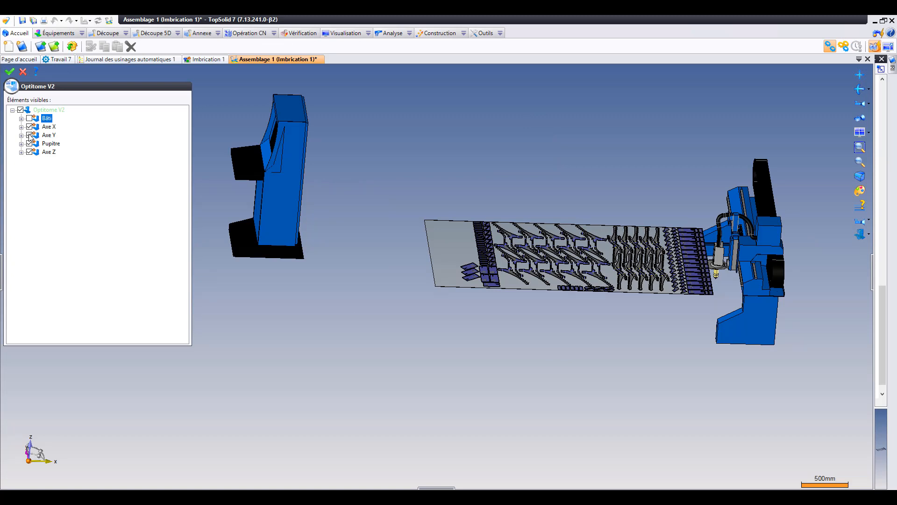
click(29, 143)
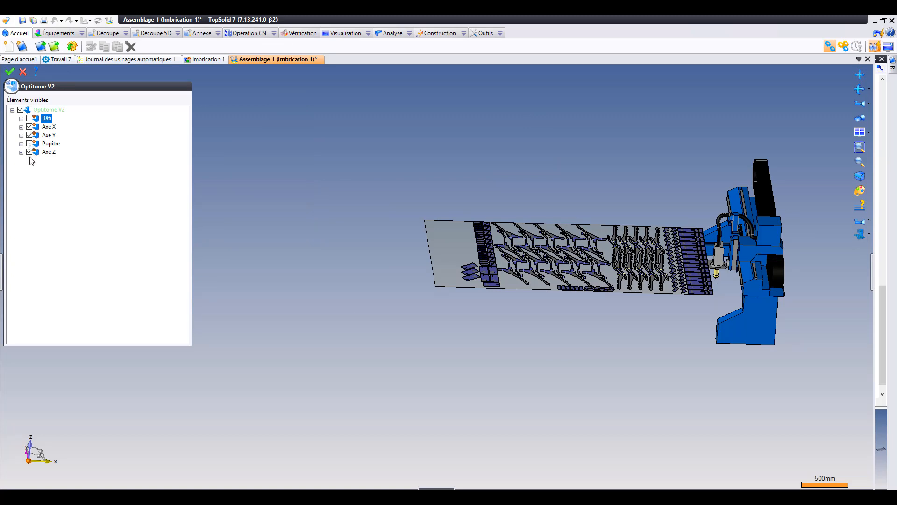
click(29, 127)
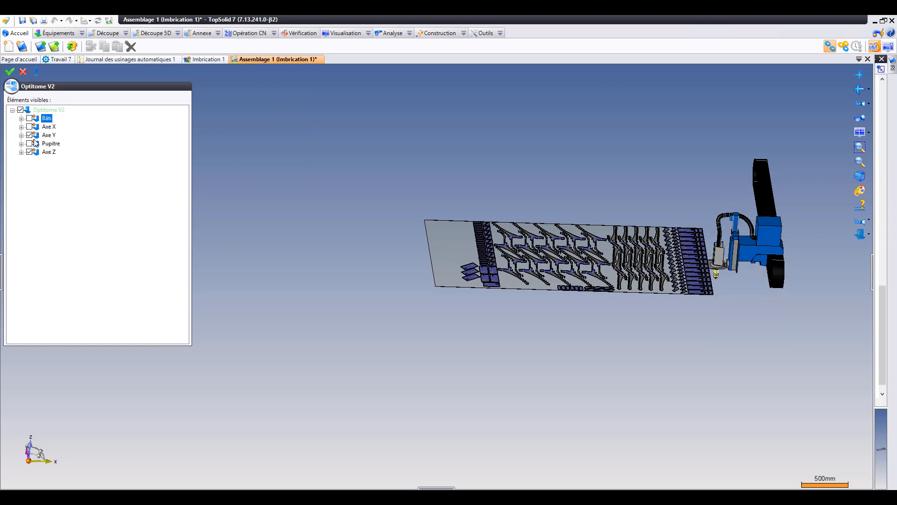
click(28, 135)
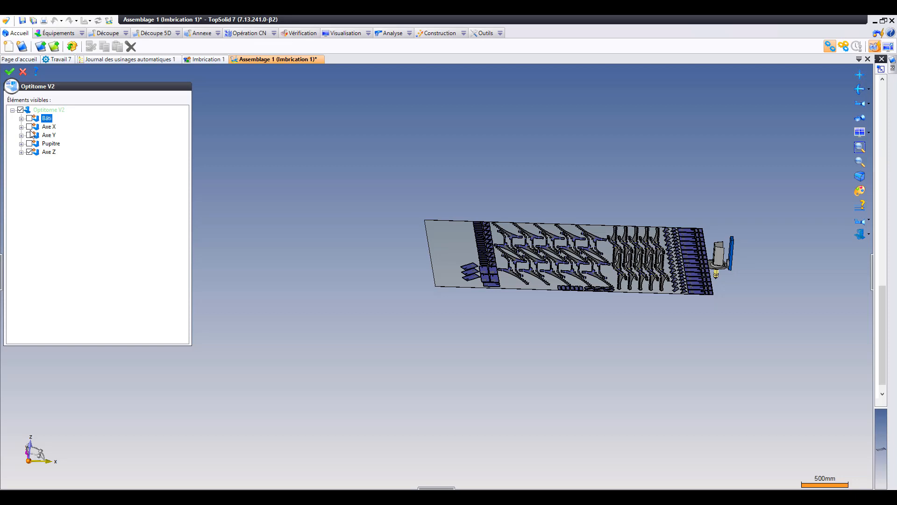
Show the machine's Bâti, Axe X, Axe Y and Pupitre elements again.
click(29, 118)
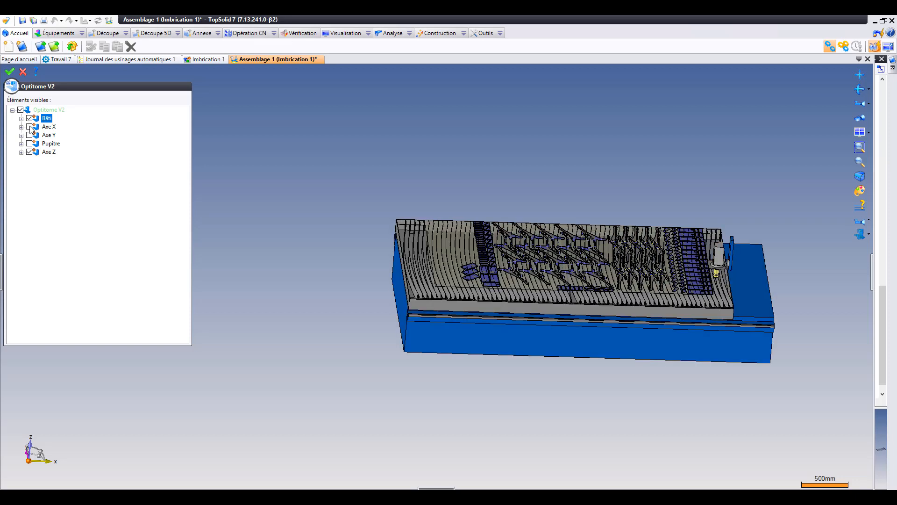
click(29, 127)
click(29, 135)
click(29, 143)
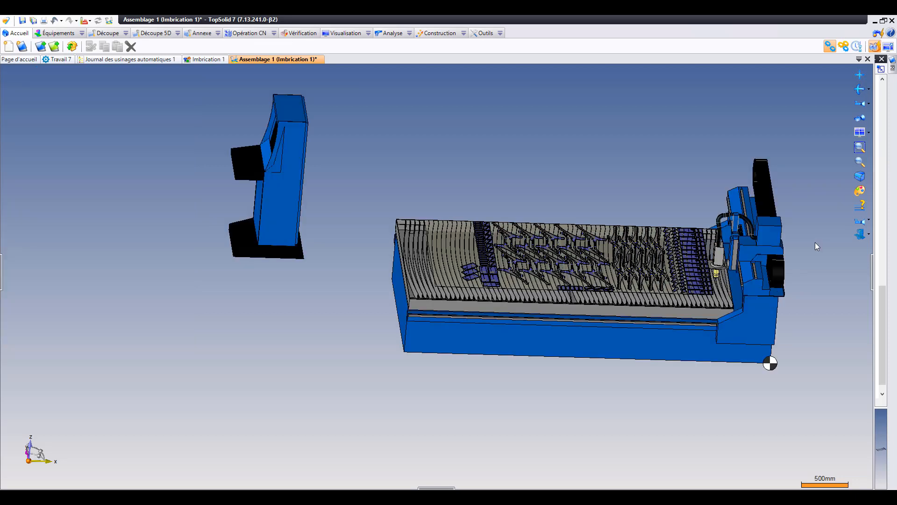
Hide the whole cutting machine and view the nested sheet from above.
middle_drag(817, 246, 733, 237)
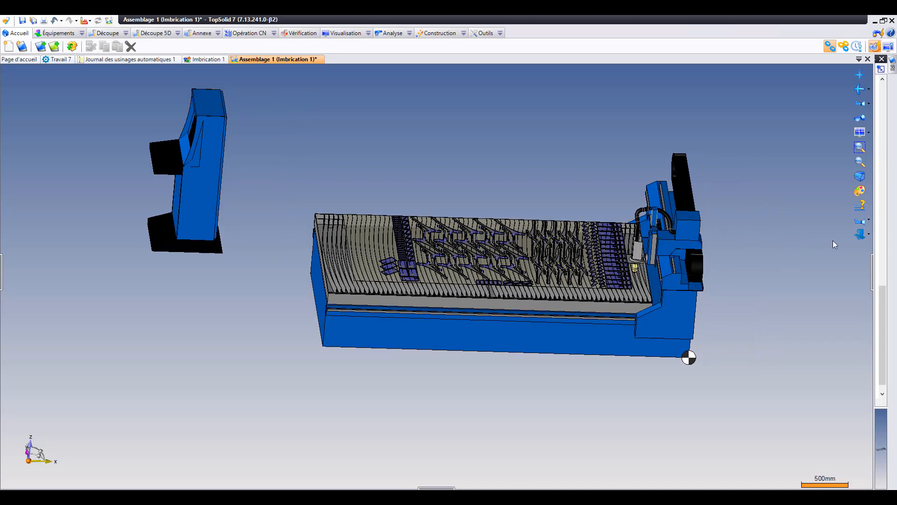
click(863, 236)
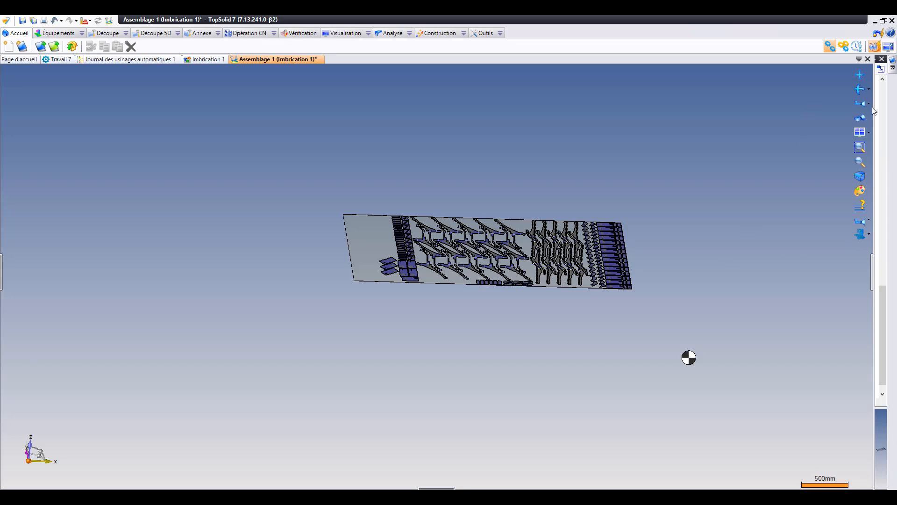
click(861, 103)
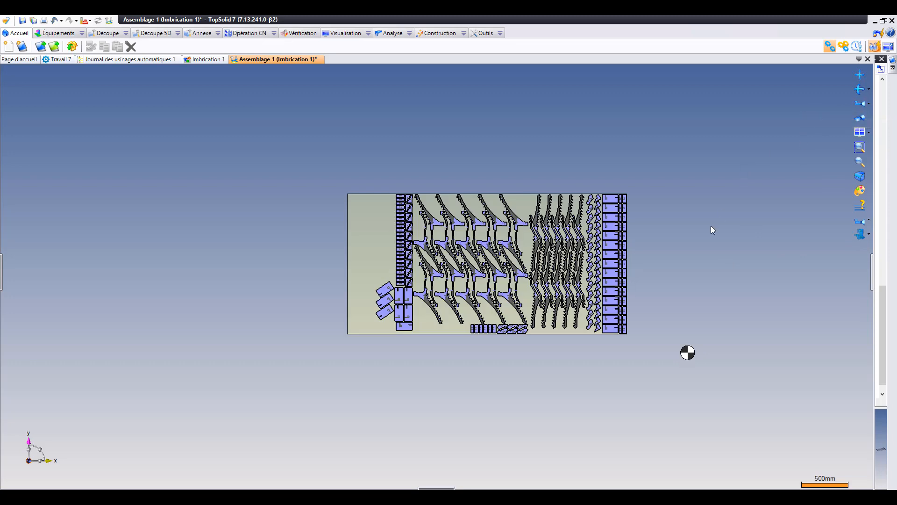
scroll(711, 225, up, 2)
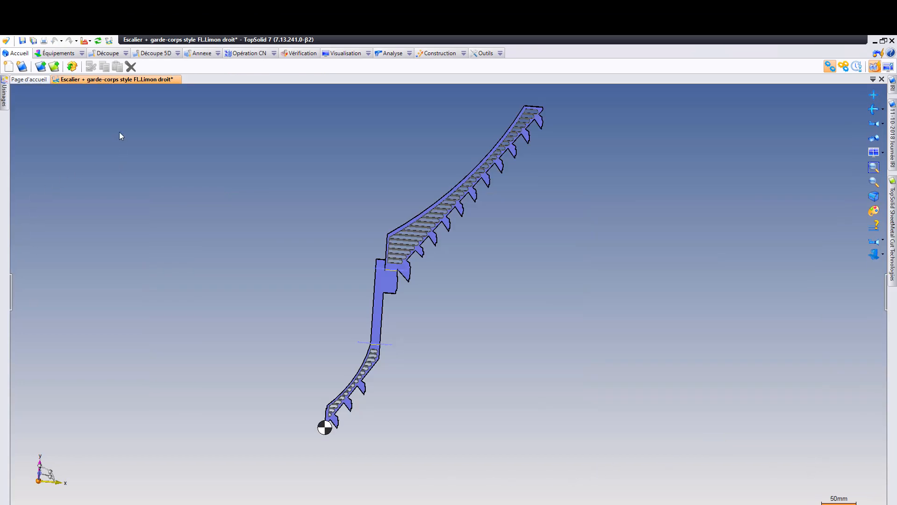
Create a profile cutting operation on all contours of the Limon droit part, using the shortest-path optimisation method.
click(126, 52)
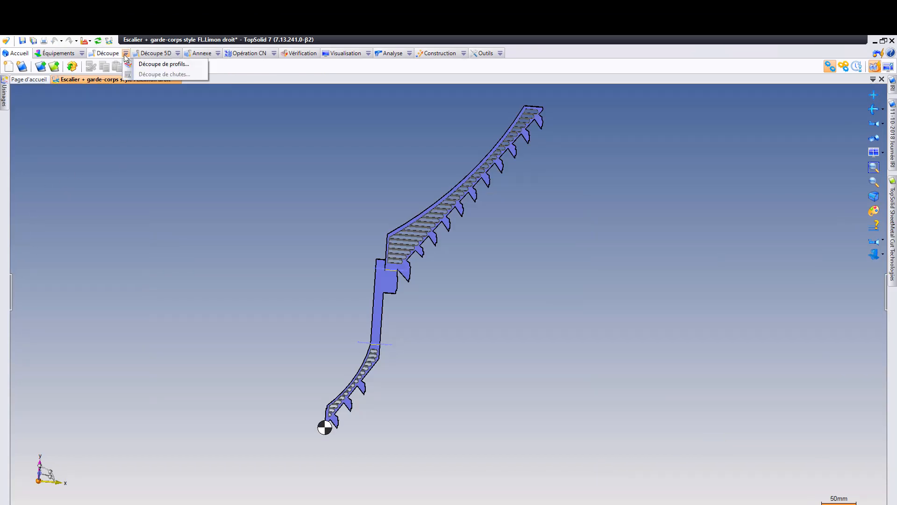
click(130, 65)
drag(278, 87, 622, 465)
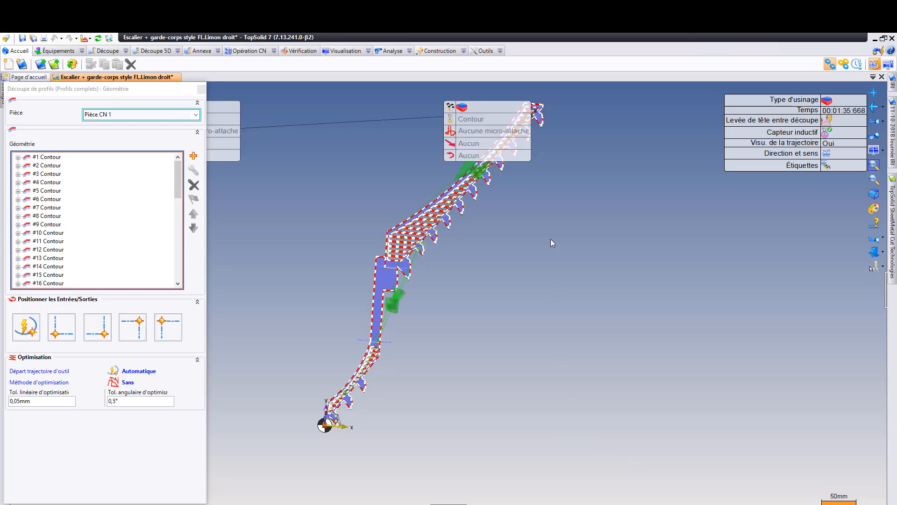
drag(479, 130, 633, 165)
drag(225, 133, 363, 134)
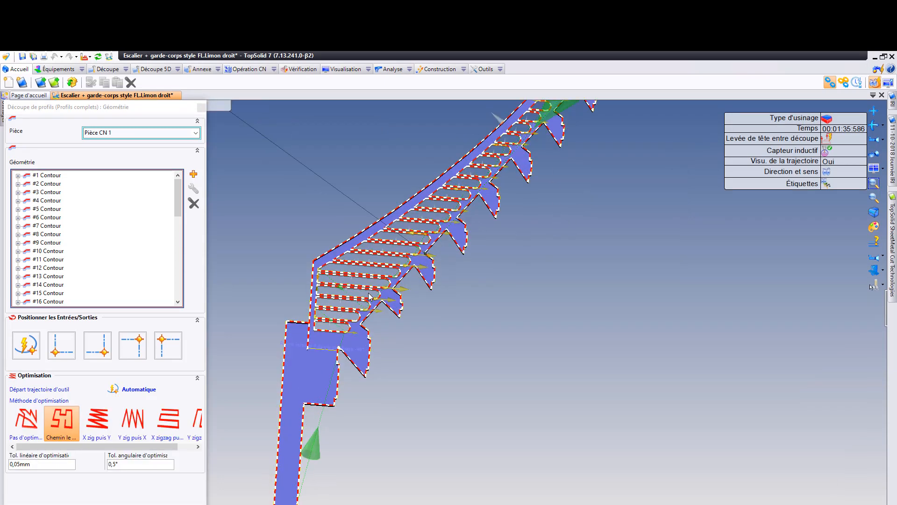
Create a lead-in on one slot contour with the Avec type, the Ligne à 45° model and a length of 5.
scroll(370, 278, up, 6)
scroll(369, 293, up, 4)
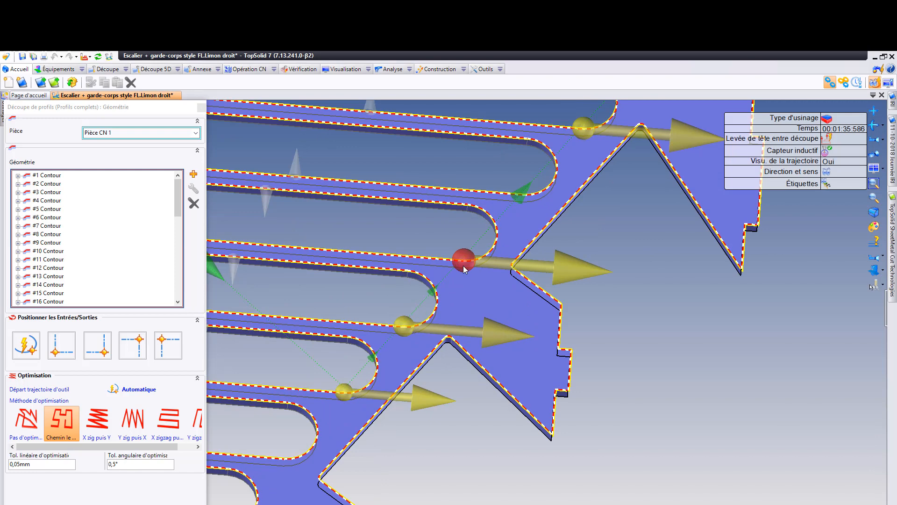
right_click(464, 269)
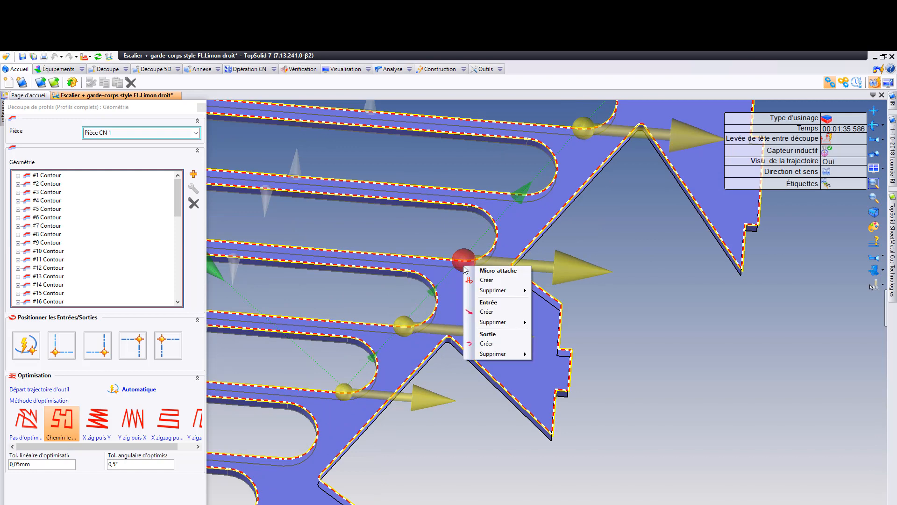
click(486, 312)
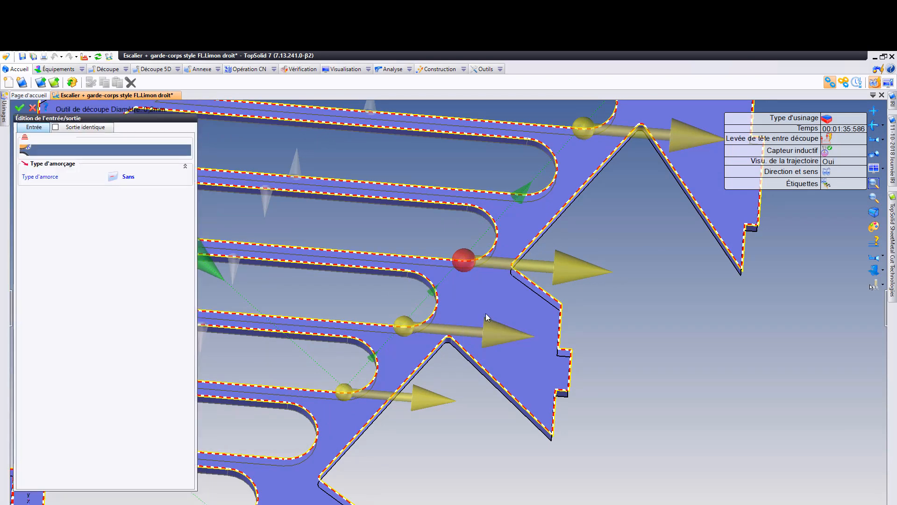
click(124, 180)
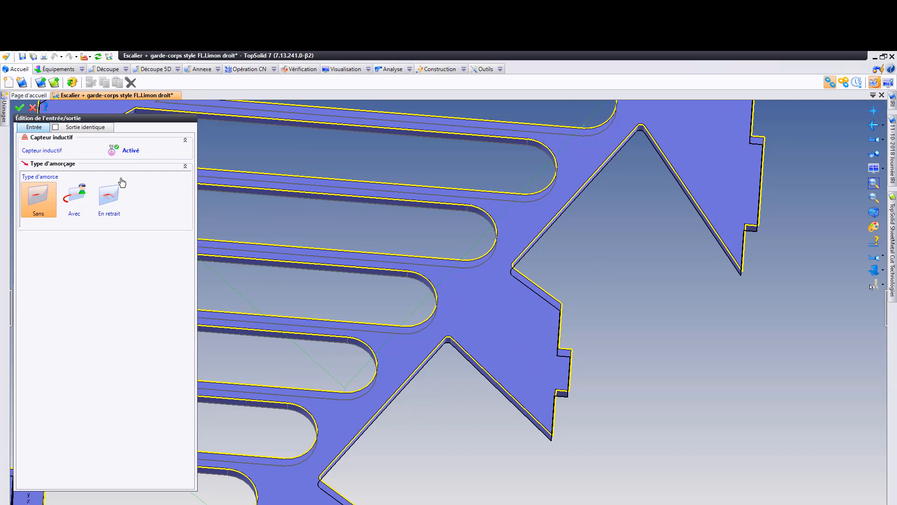
click(78, 206)
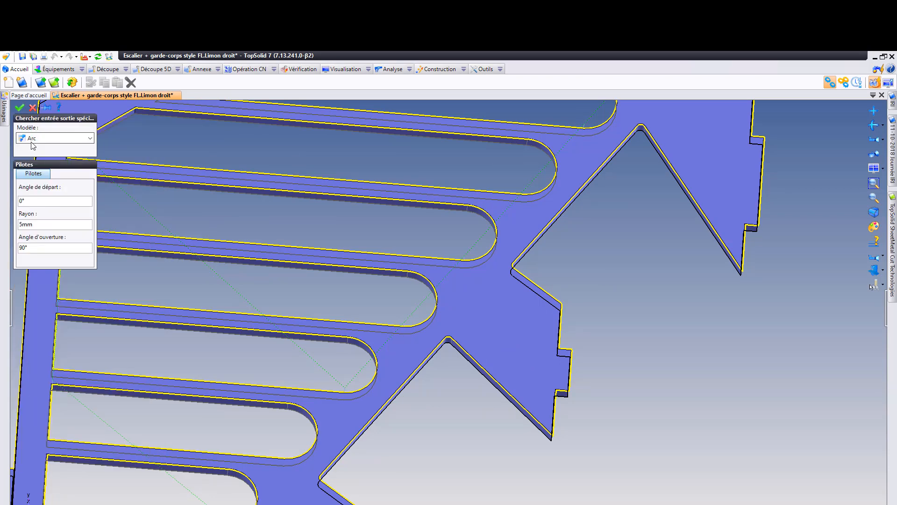
click(34, 140)
click(46, 180)
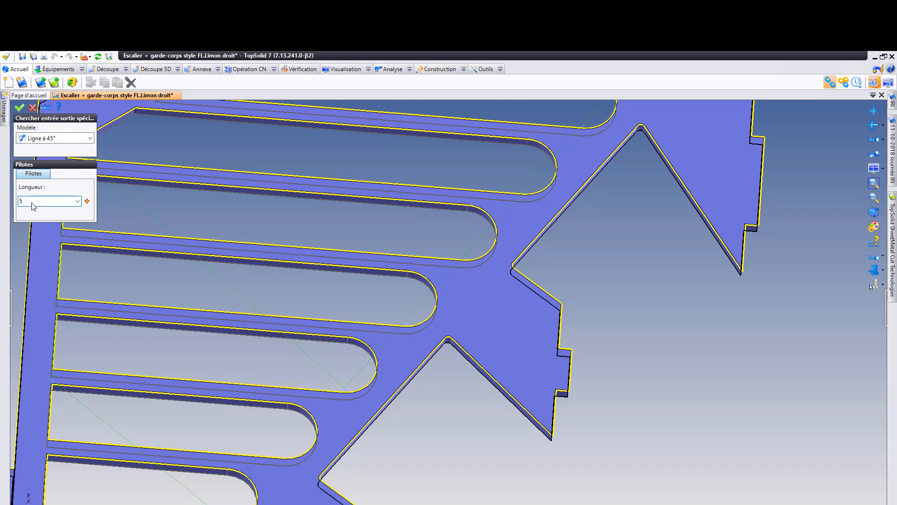
click(19, 111)
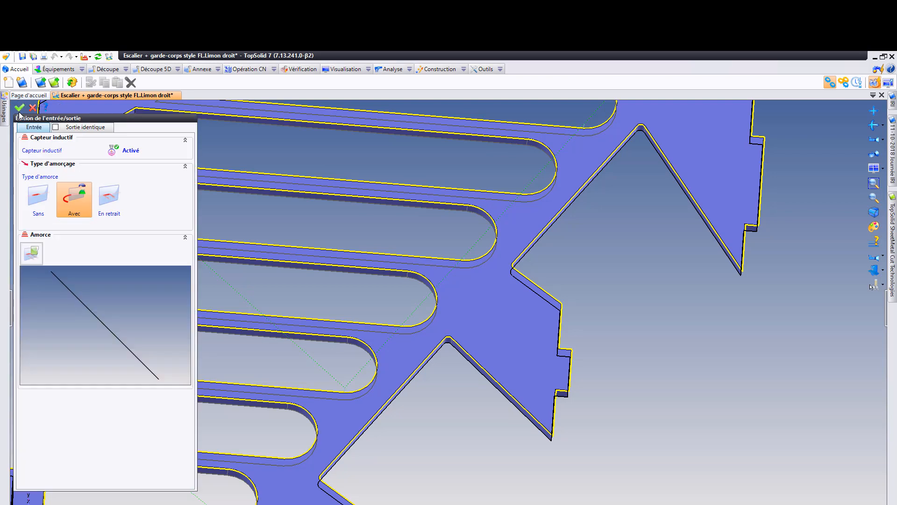
click(19, 110)
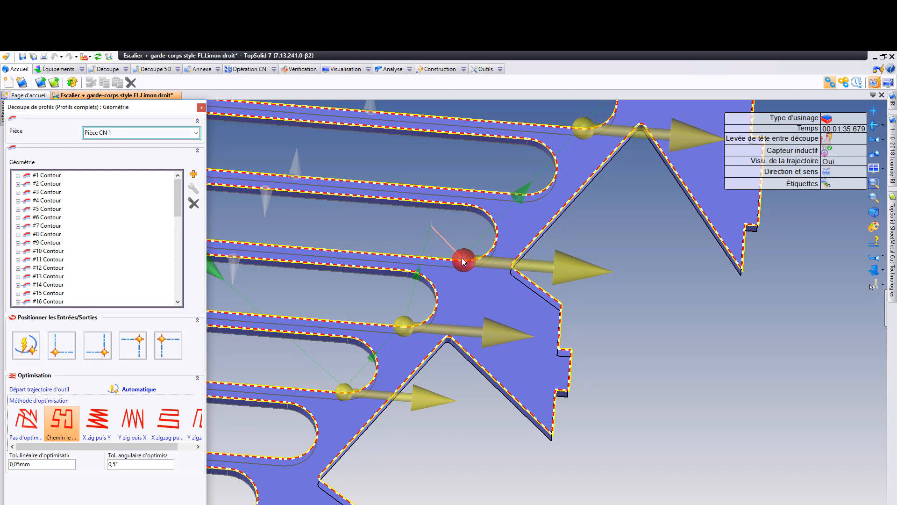
Apply the slot's lead-in to all contours of the part.
scroll(475, 281, down, 2)
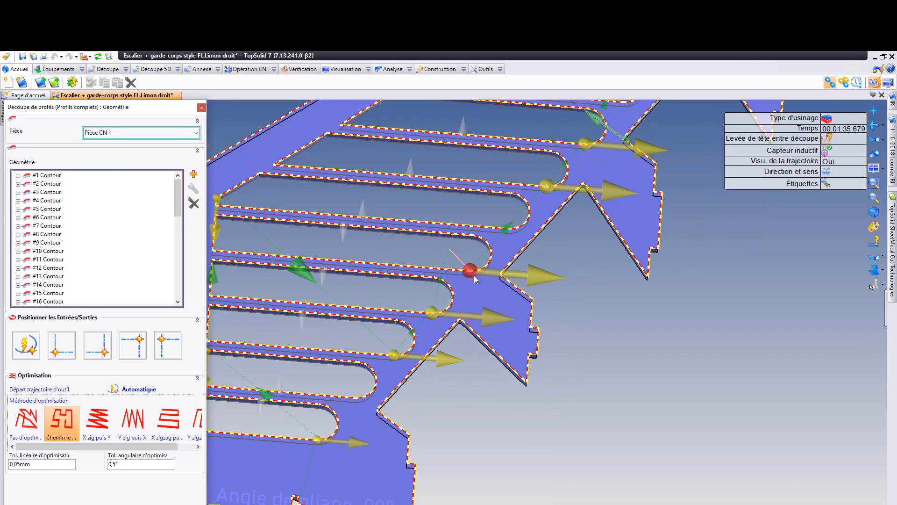
right_click(472, 274)
mouse_move(510, 333)
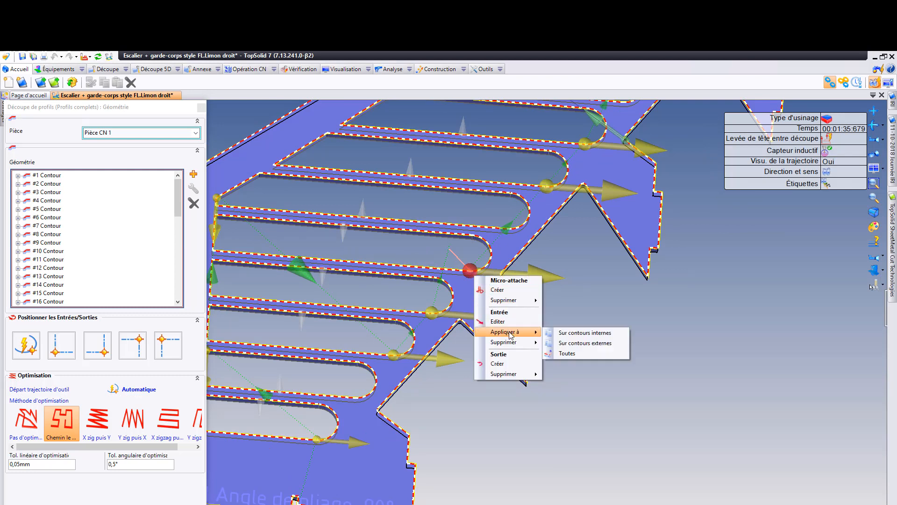
click(567, 353)
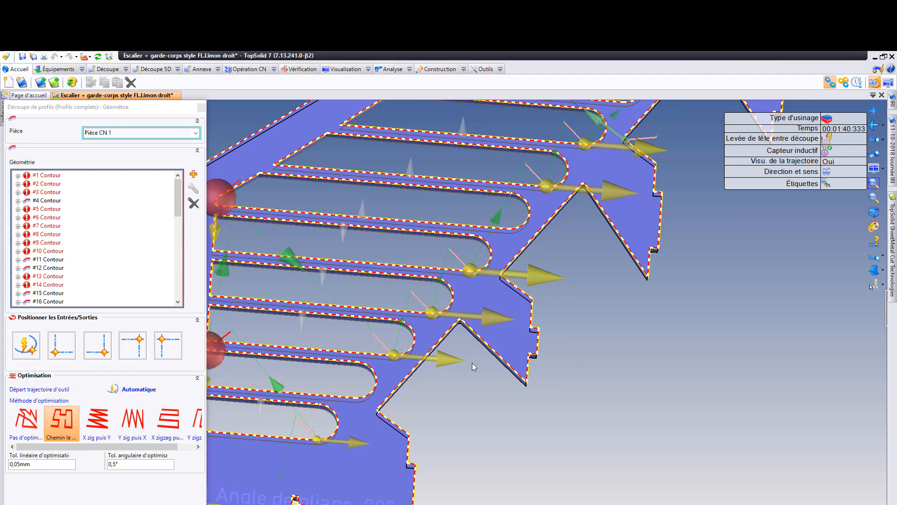
Move the lead-in point of a neighbouring slot from its lower edge to its upper edge.
scroll(394, 361, up, 5)
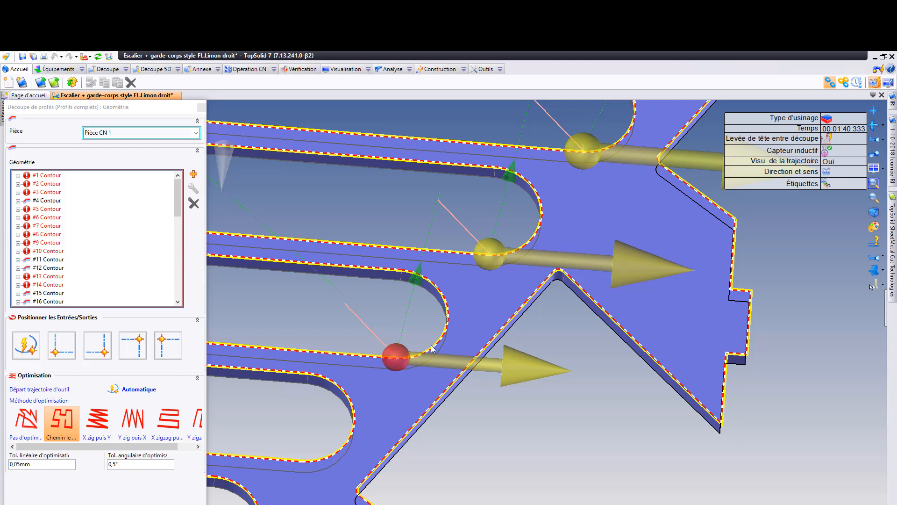
drag(432, 348, 322, 267)
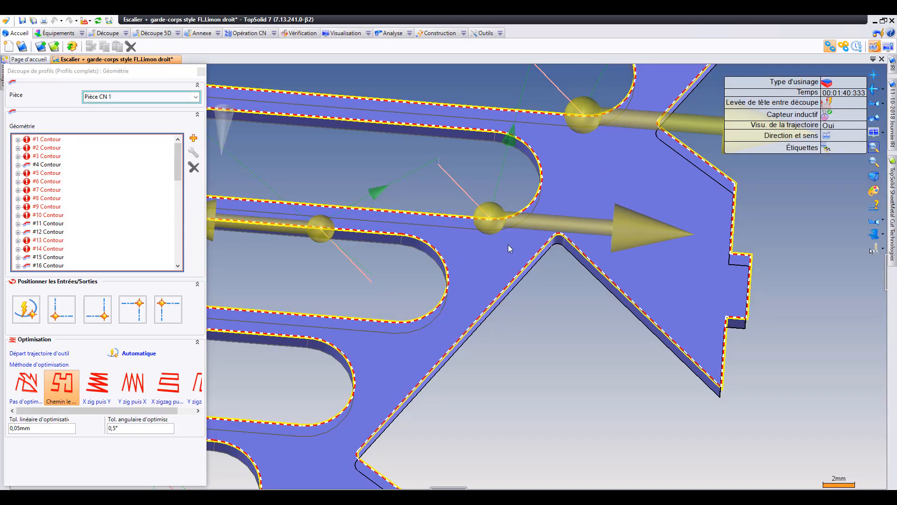
click(876, 148)
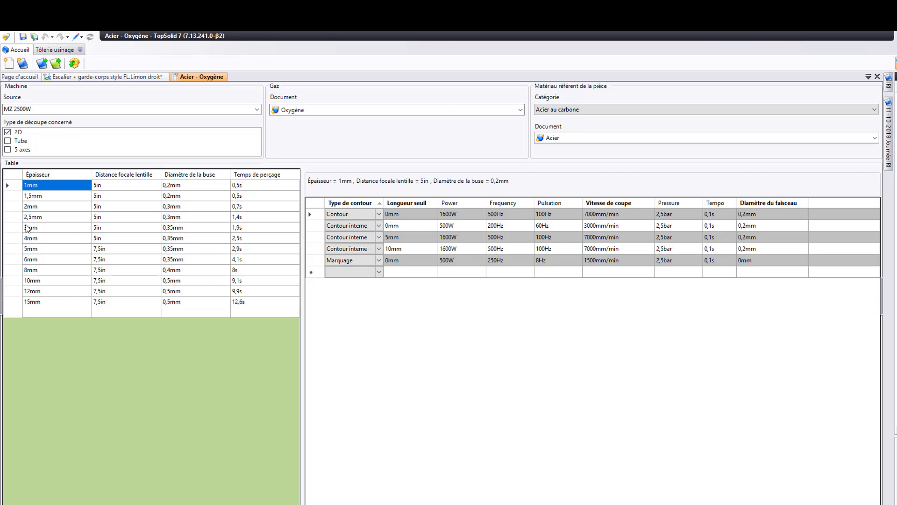
Examine the Acier - Oxygène cutting conditions per contour type for sheet thicknesses from 1,5 mm to 6 mm.
click(38, 200)
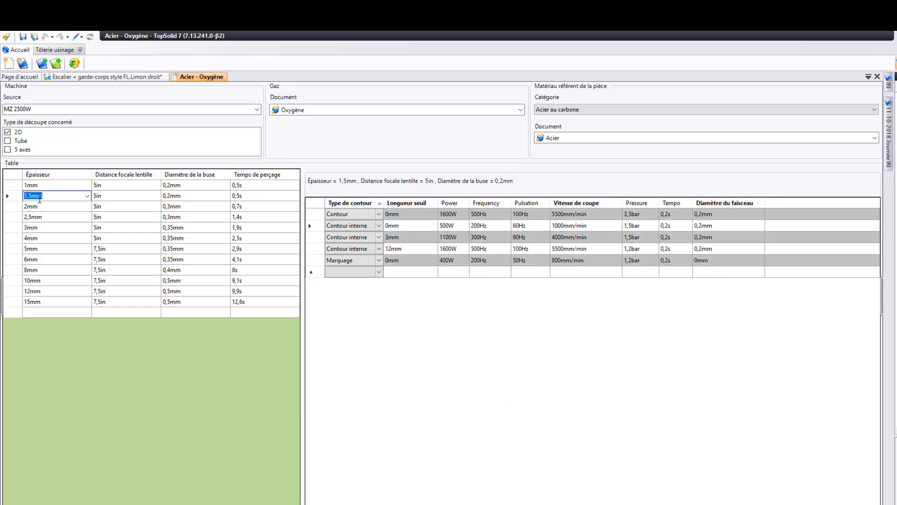
click(40, 204)
key(Down)
key(Down)
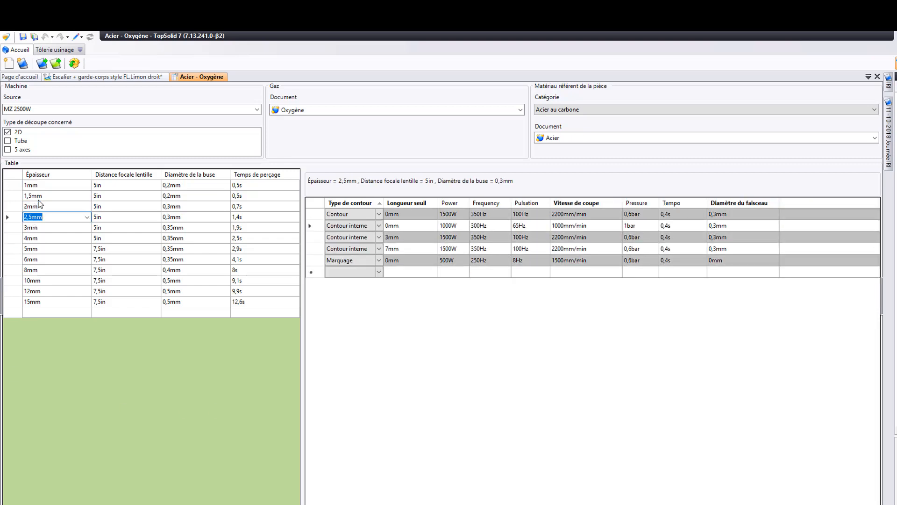
key(Down)
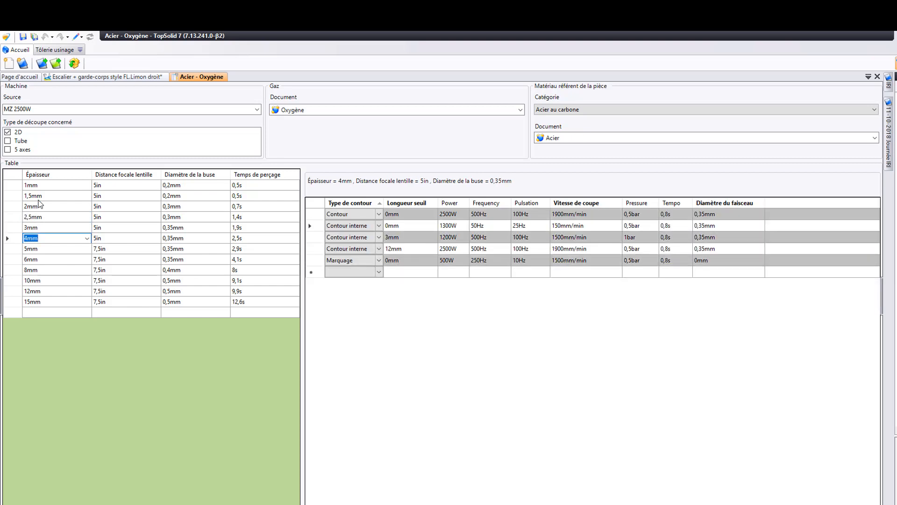
key(Down)
key(Down)
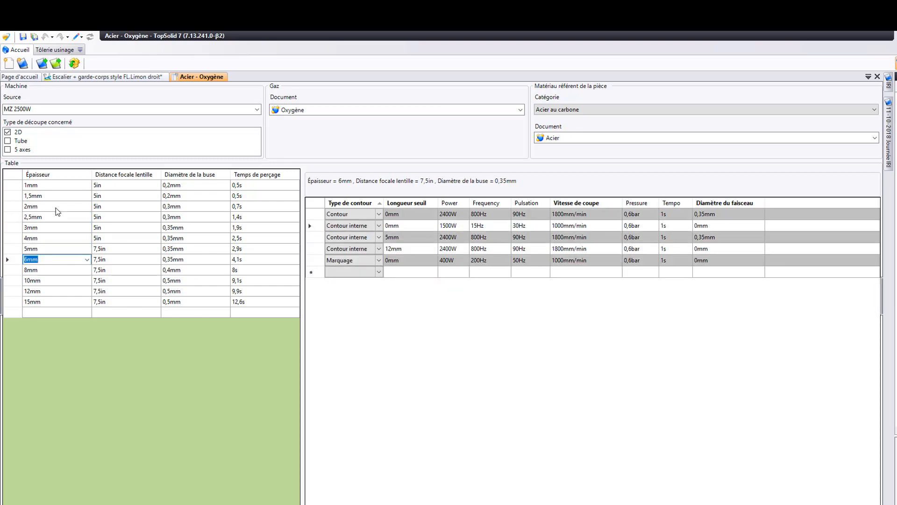
click(377, 237)
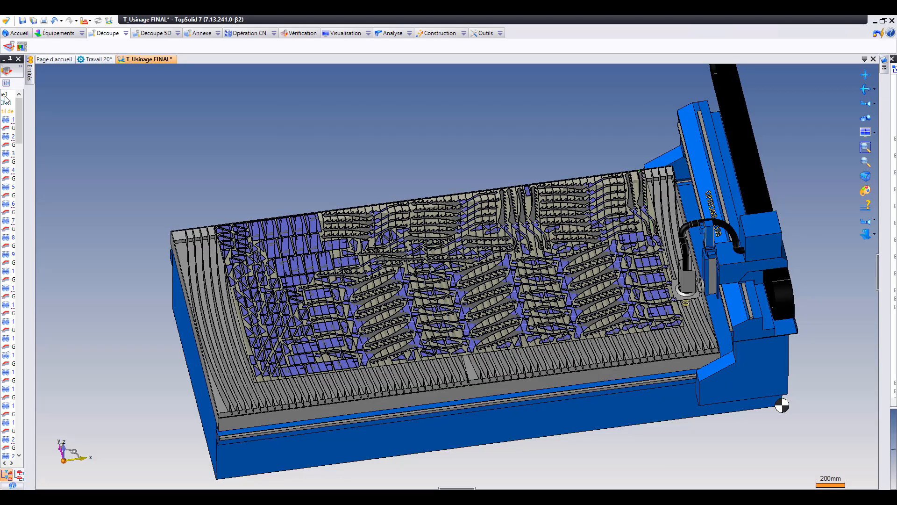
Simulate the complete cutting program of T_Usinage FINAL and examine the machine moving over the nested sheet.
right_click(5, 96)
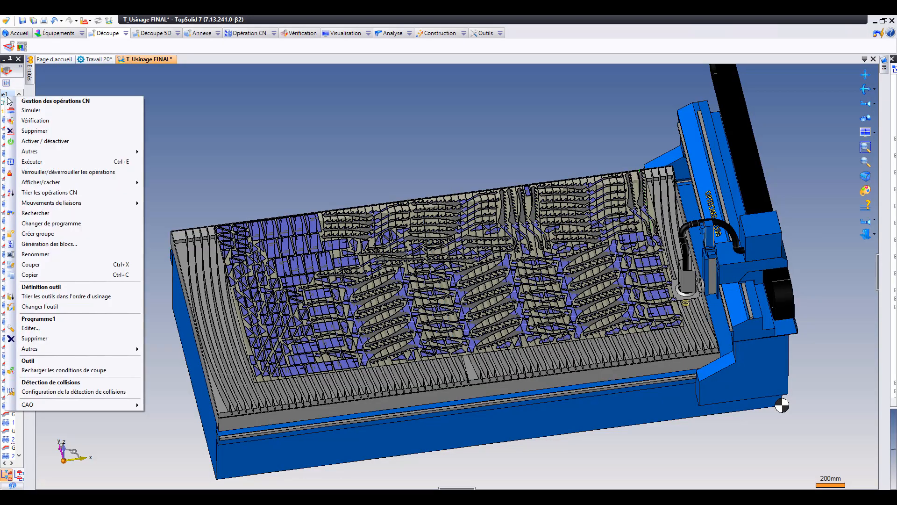
click(33, 110)
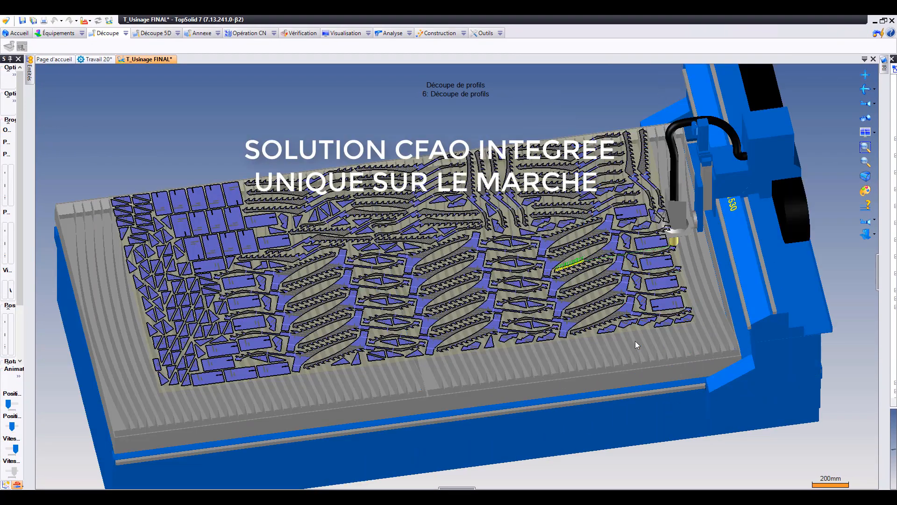
scroll(635, 341, up, 2)
scroll(634, 278, up, 1)
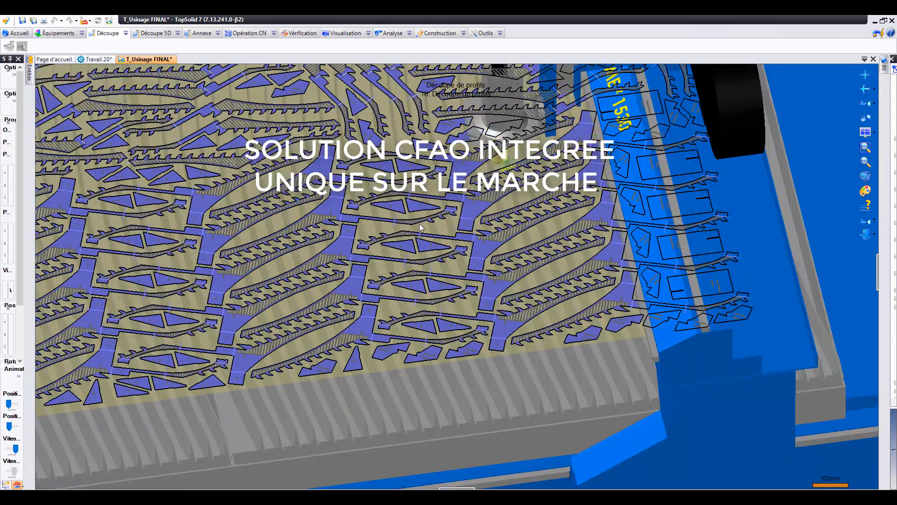
middle_drag(342, 201, 361, 323)
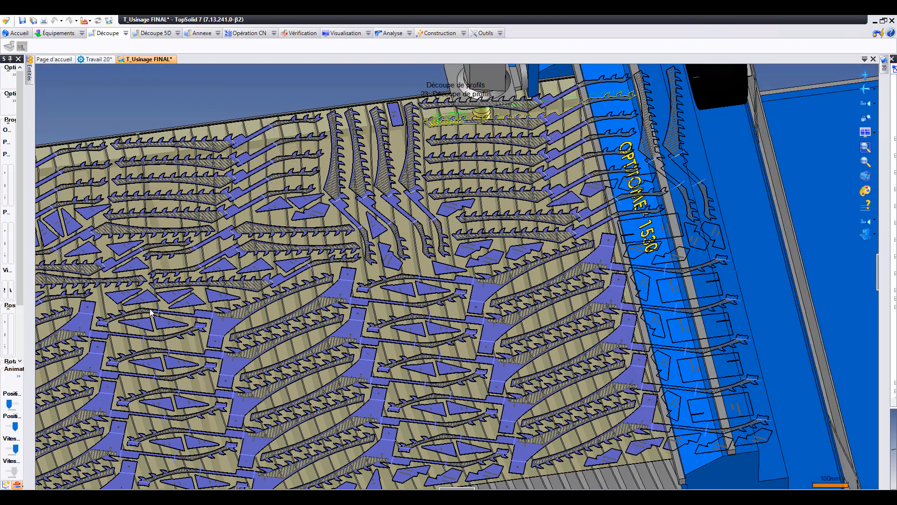
scroll(168, 308, down, 4)
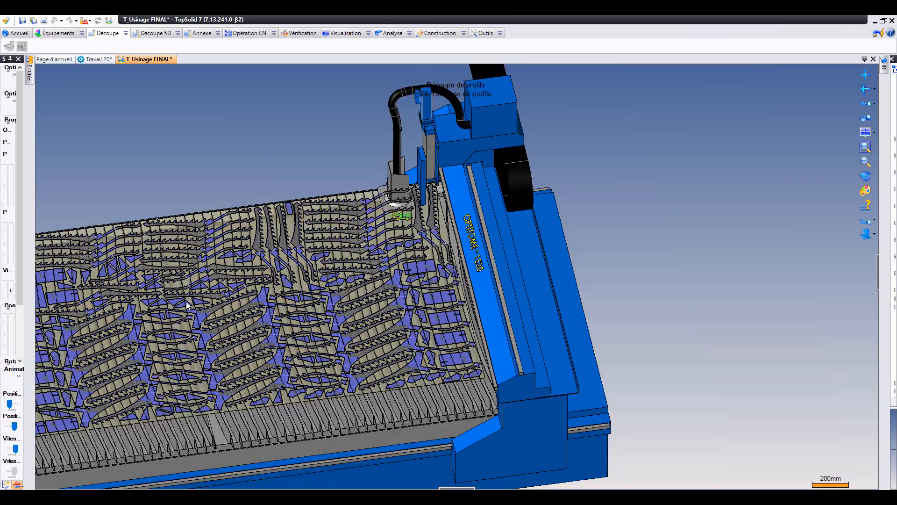
scroll(186, 305, down, 2)
middle_drag(226, 312, 431, 297)
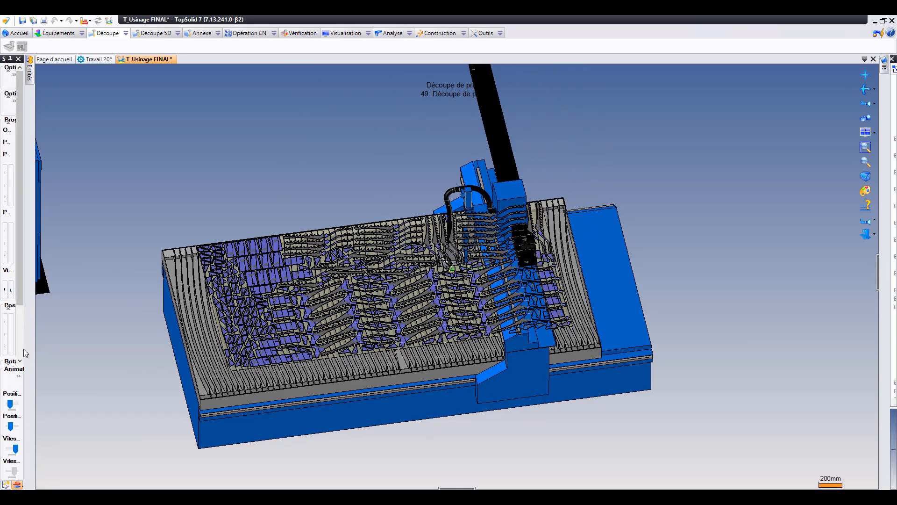
Widen the simulation settings area, lower the simulation speed and examine the cutting head's path over the parts close up.
drag(23, 349, 85, 351)
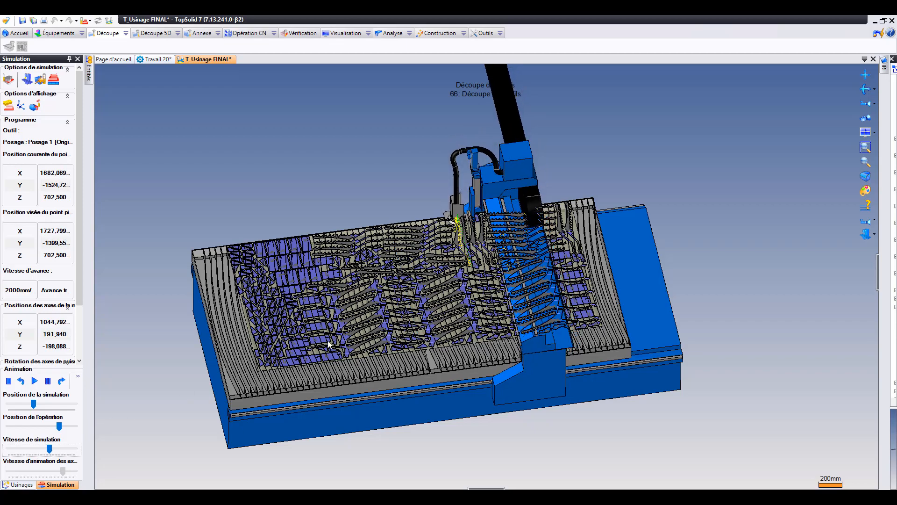
scroll(472, 283, up, 3)
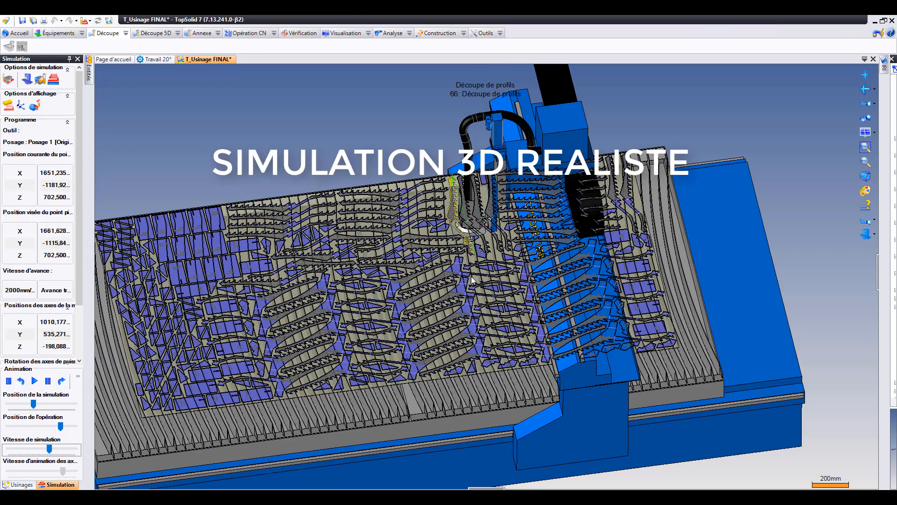
scroll(472, 286, up, 2)
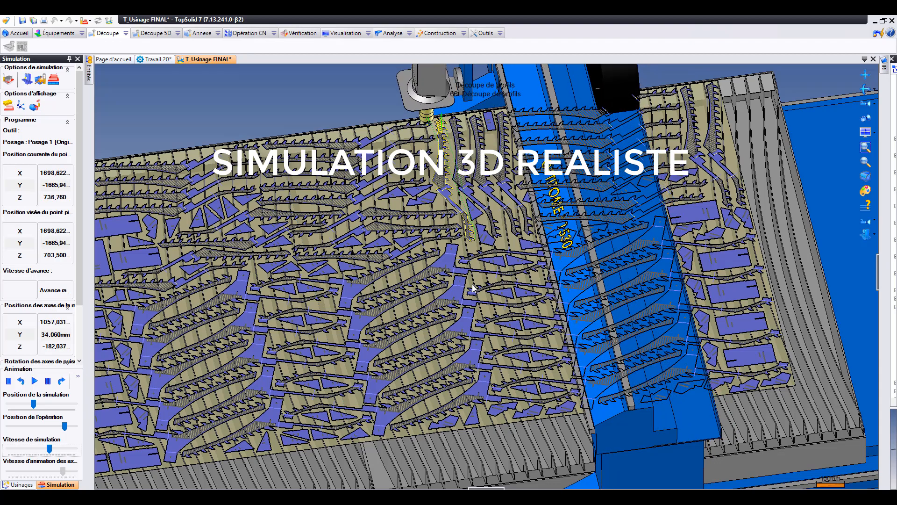
scroll(347, 126, up, 3)
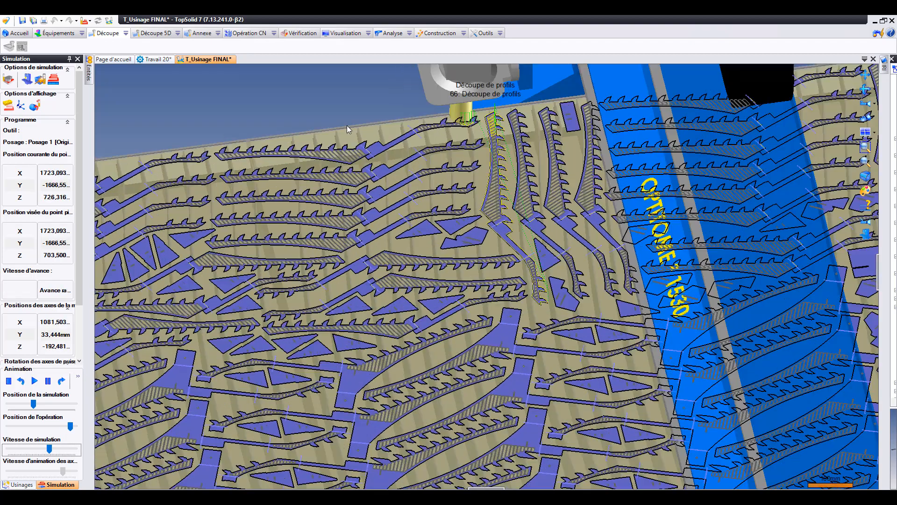
scroll(371, 93, up, 3)
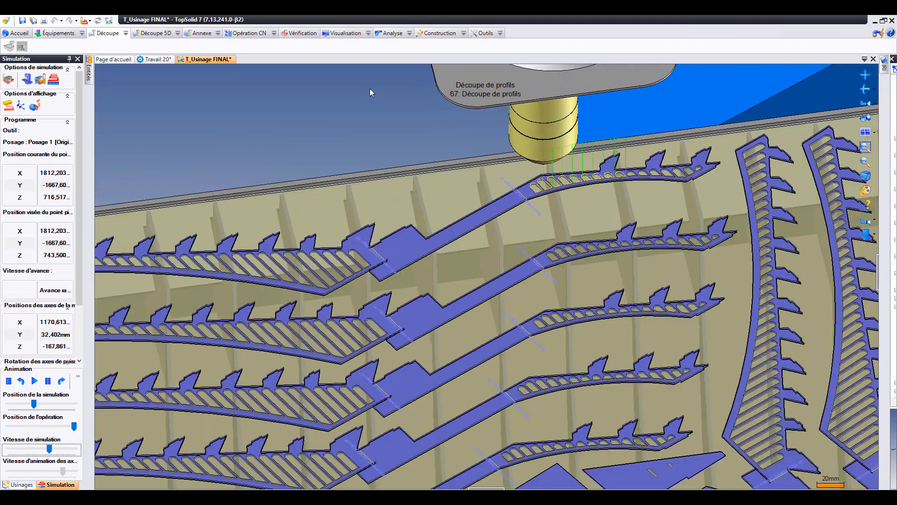
scroll(370, 92, up, 3)
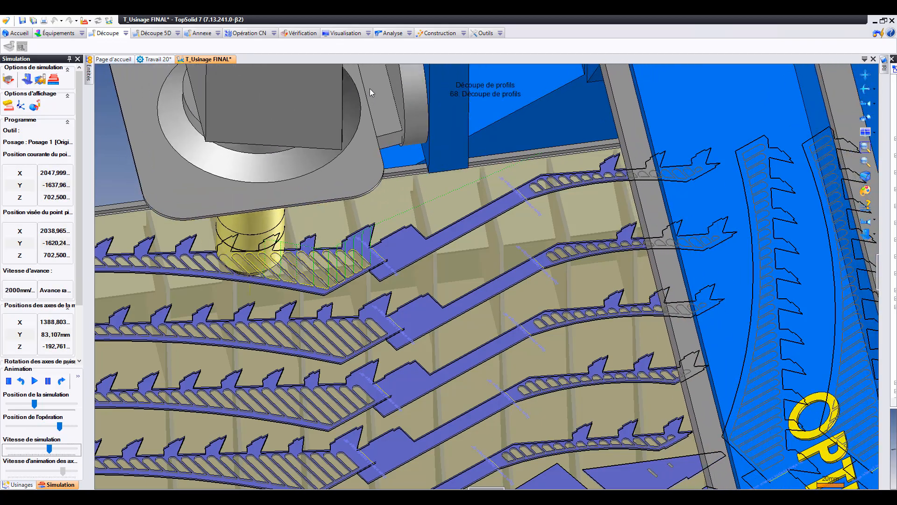
View the whole machine with the nested sheet again and raise the simulation speed to its maximum.
scroll(370, 92, down, 3)
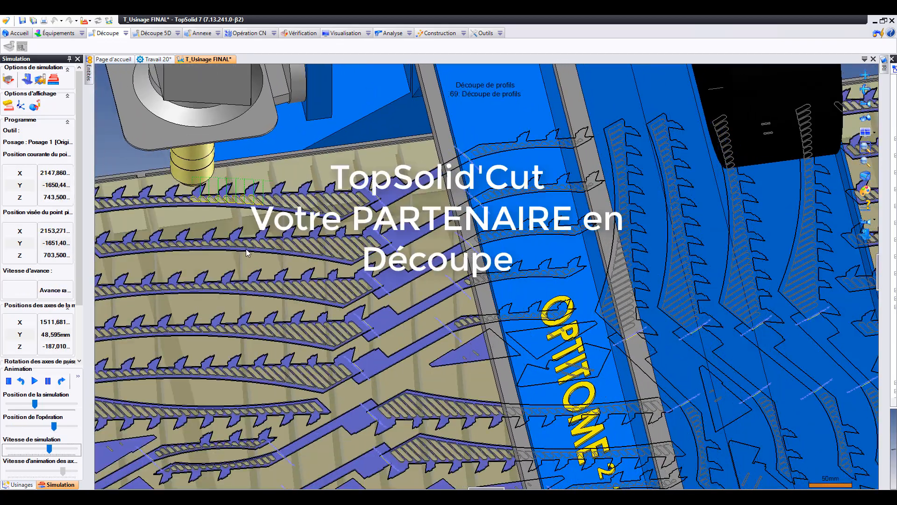
scroll(233, 275, down, 8)
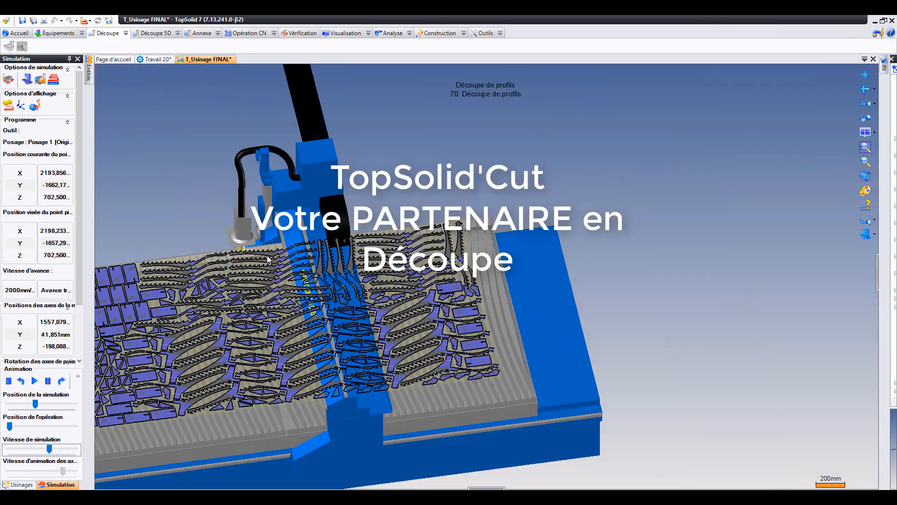
middle_drag(187, 293, 326, 253)
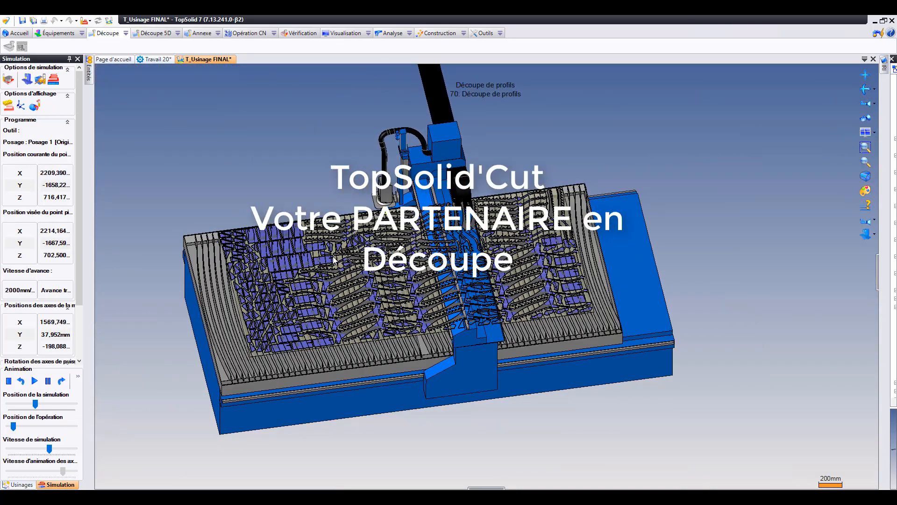
scroll(326, 253, up, 2)
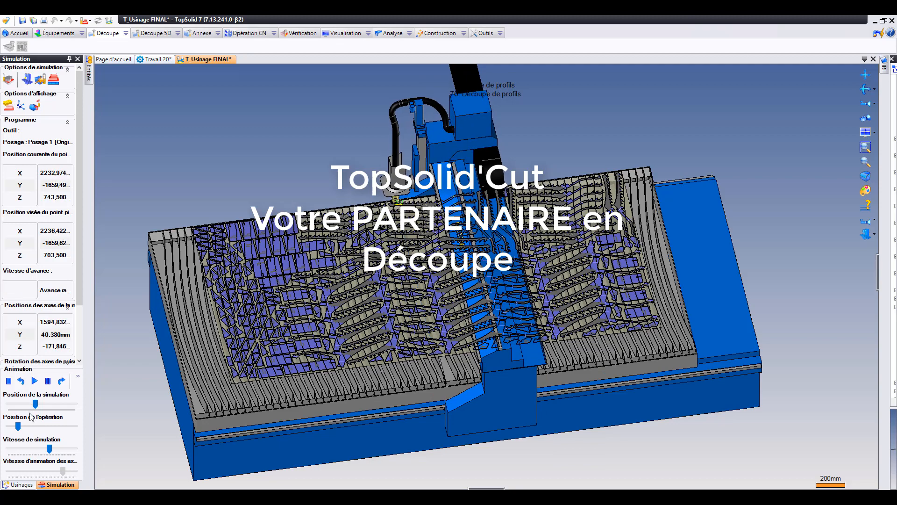
drag(49, 449, 78, 457)
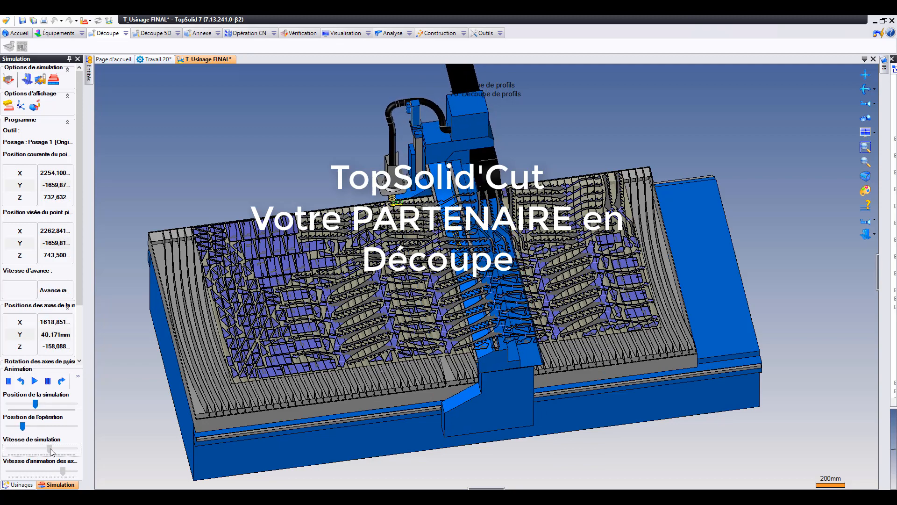